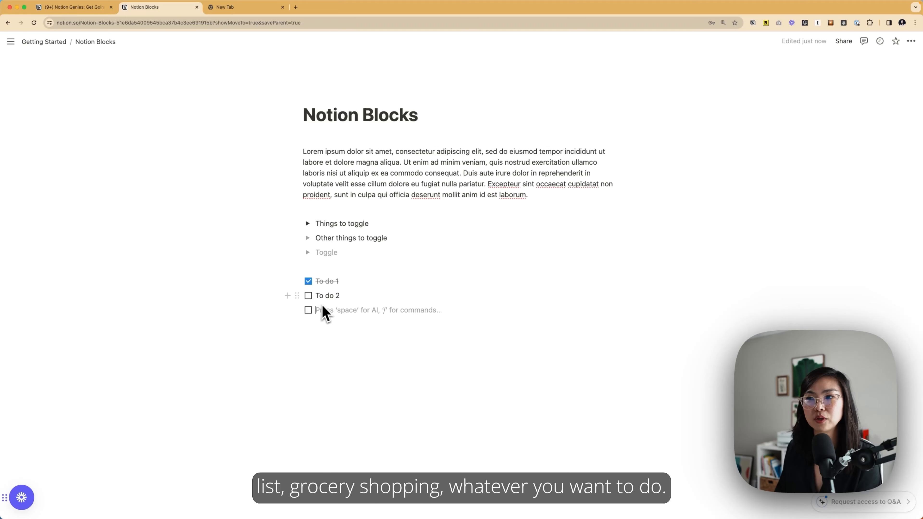
Insert a divider block below the to-do list
left_click(319, 332)
type("/")
scroll(362, 287, "down", 4)
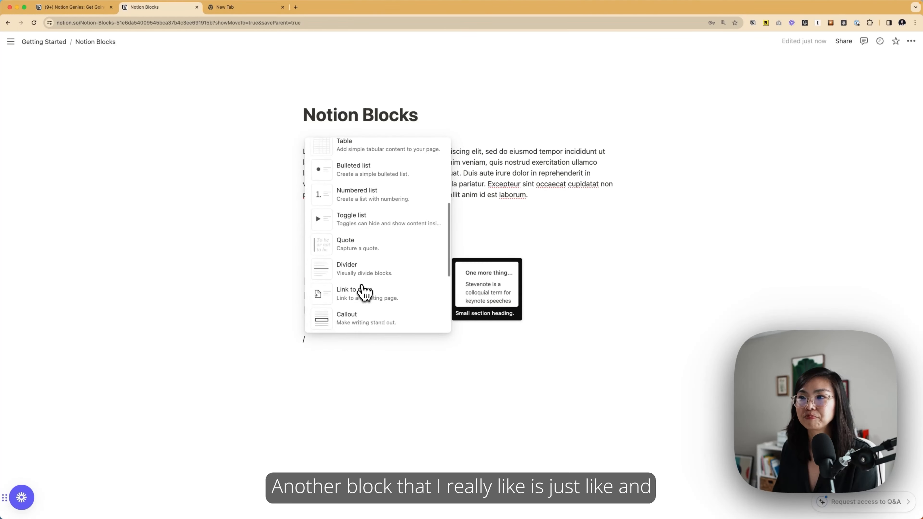
left_click(363, 271)
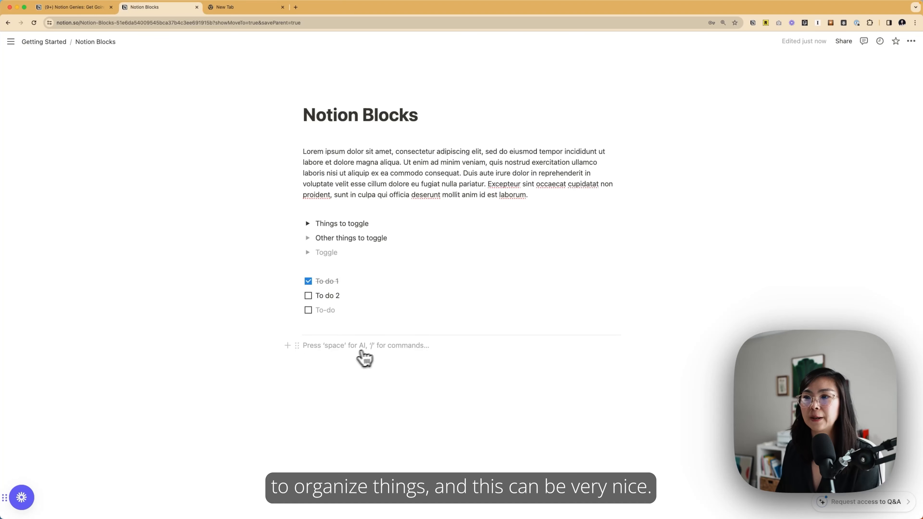
type("/")
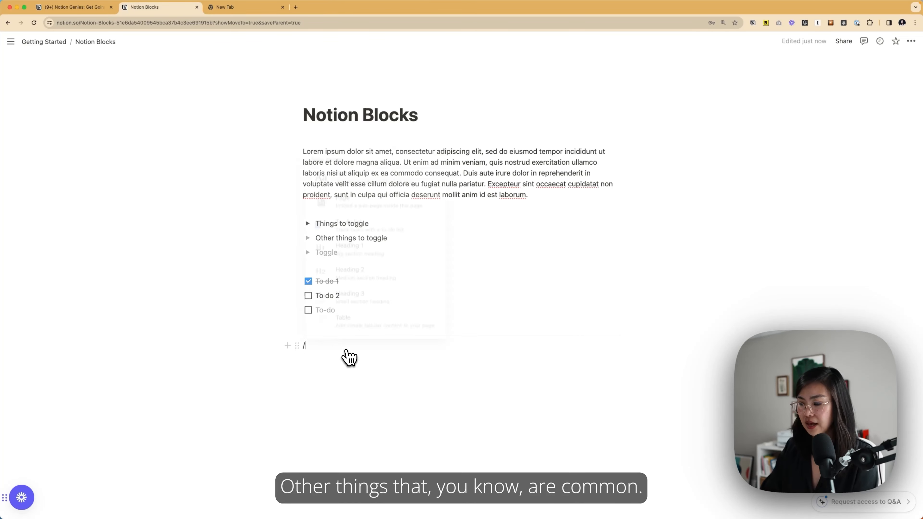
key("Down")
key("Down")
key("Down")
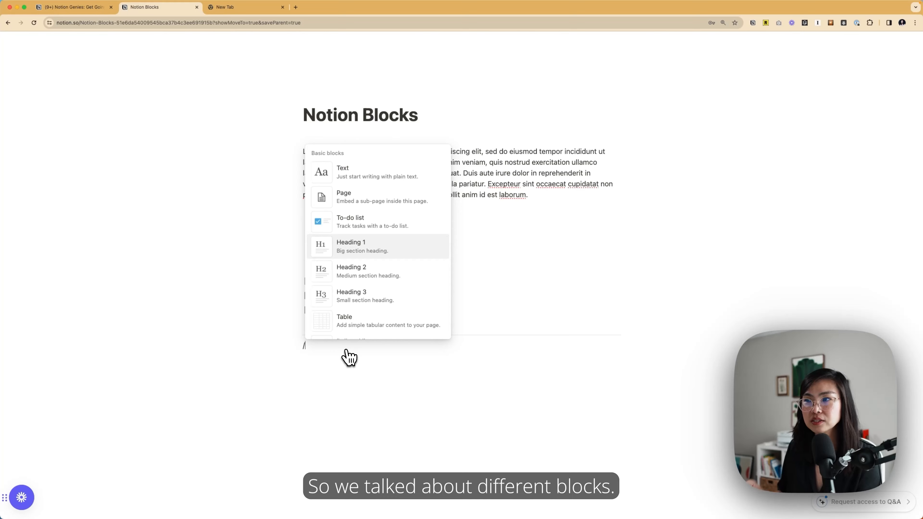
left_click(466, 174)
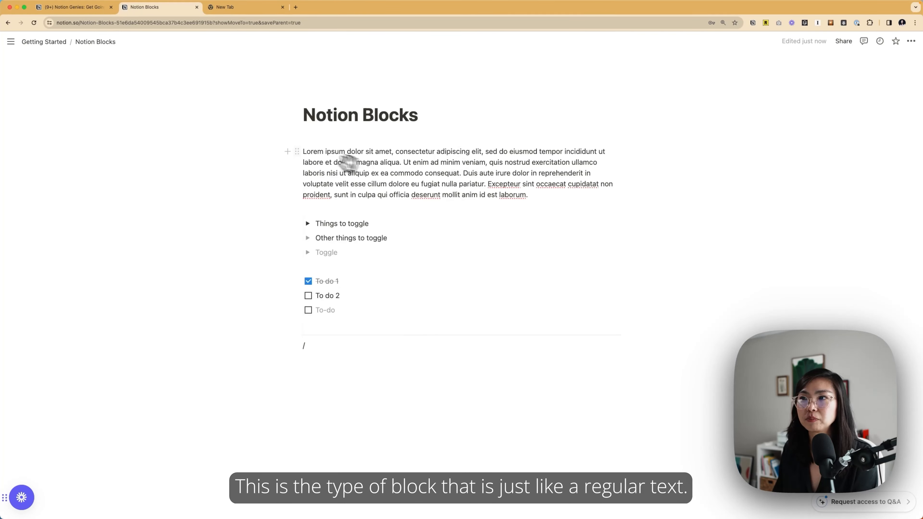
Turn the Lorem ipsum paragraph into a Heading 1 block
left_click(297, 151)
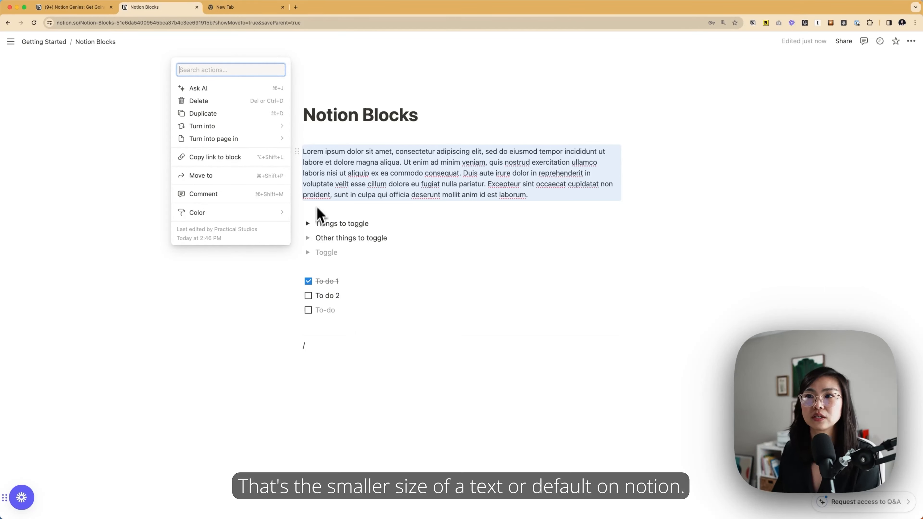
mouse_move(280, 130)
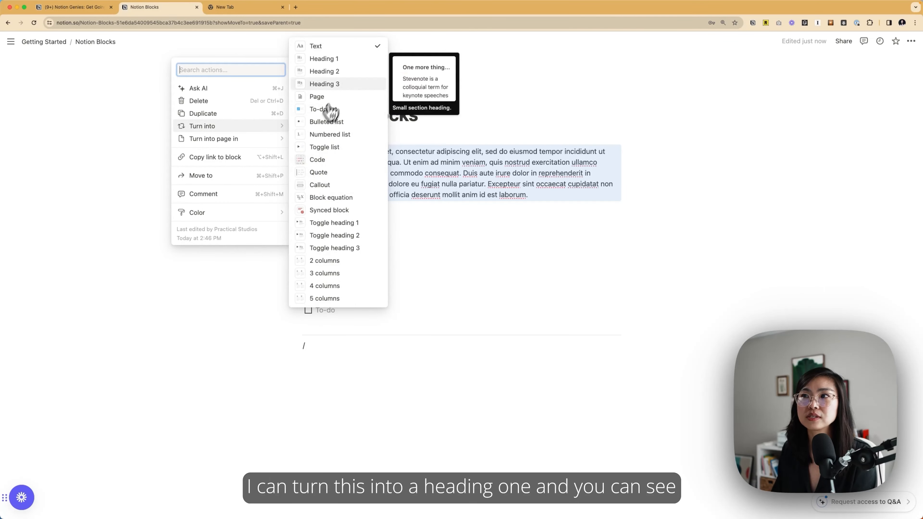
left_click(336, 60)
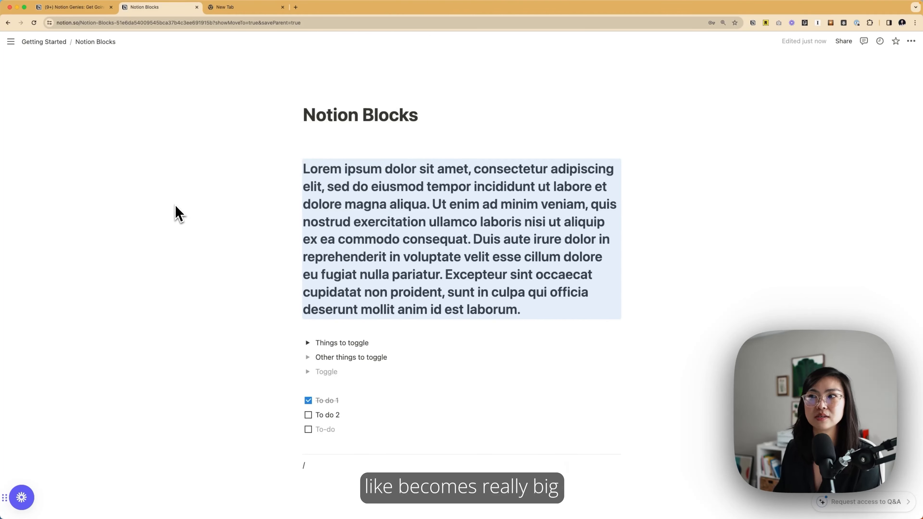
Turn the Lorem ipsum block into Heading 2
left_click(295, 168)
mouse_move(281, 144)
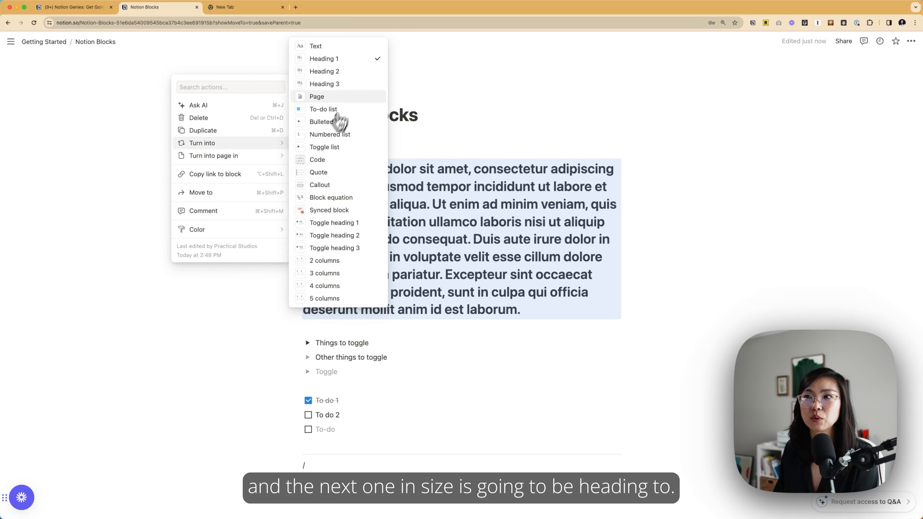
left_click(345, 73)
left_click(407, 211)
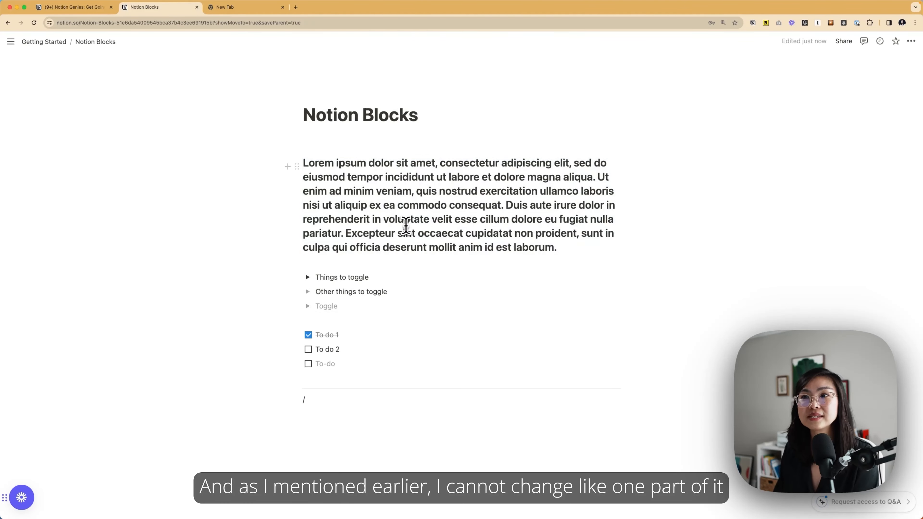
Select the text from "Duis aute" to "laborum." and apply Heading 1 to it
left_click_drag(511, 209, 576, 262)
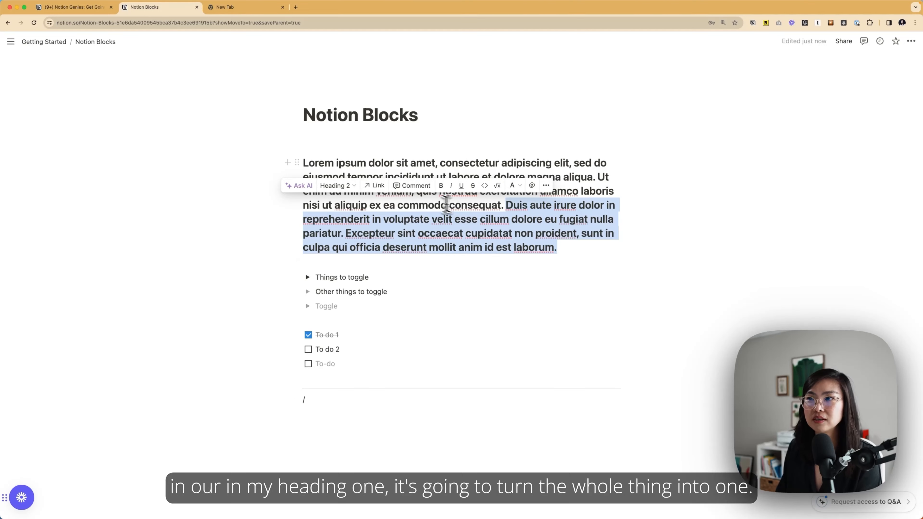
left_click(334, 185)
left_click(343, 229)
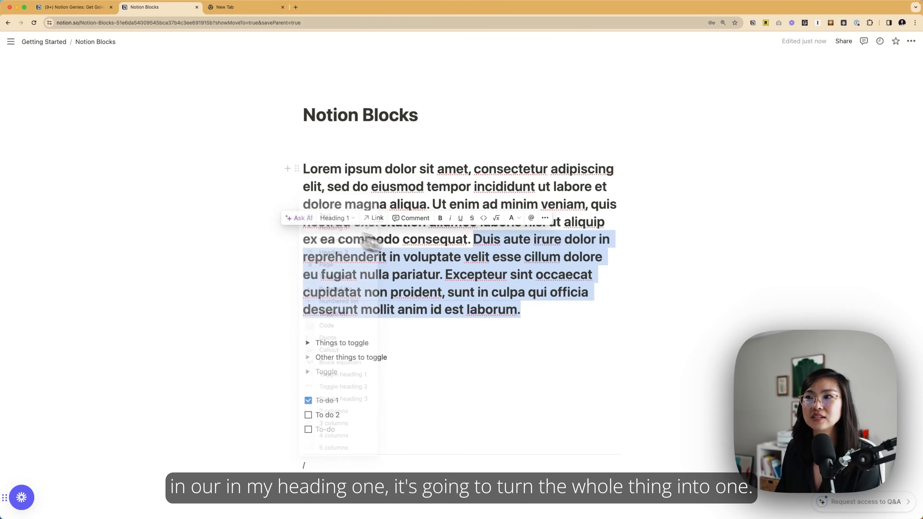
Split the heading before "Duis aute" into its own text block and add a new lorem ipsum paragraph below it using the ":lorem" snippet
left_click(473, 240)
key("Return")
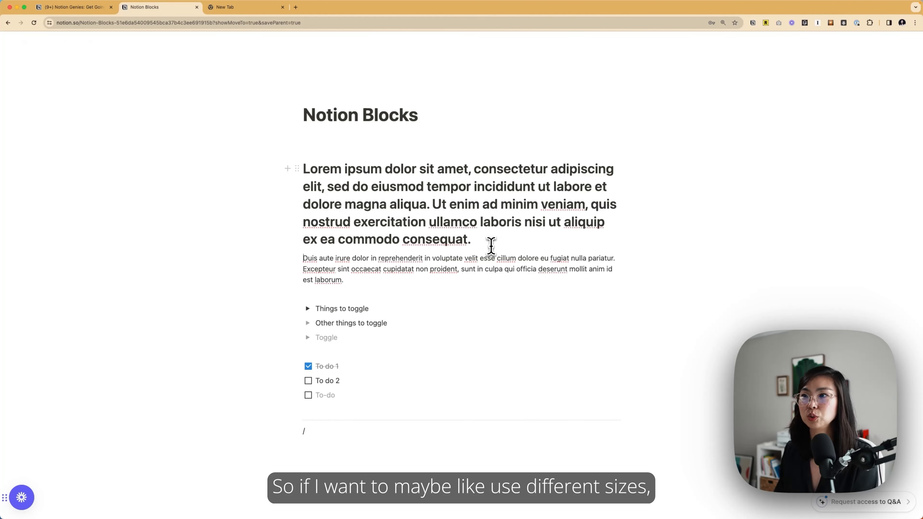
left_click(362, 286)
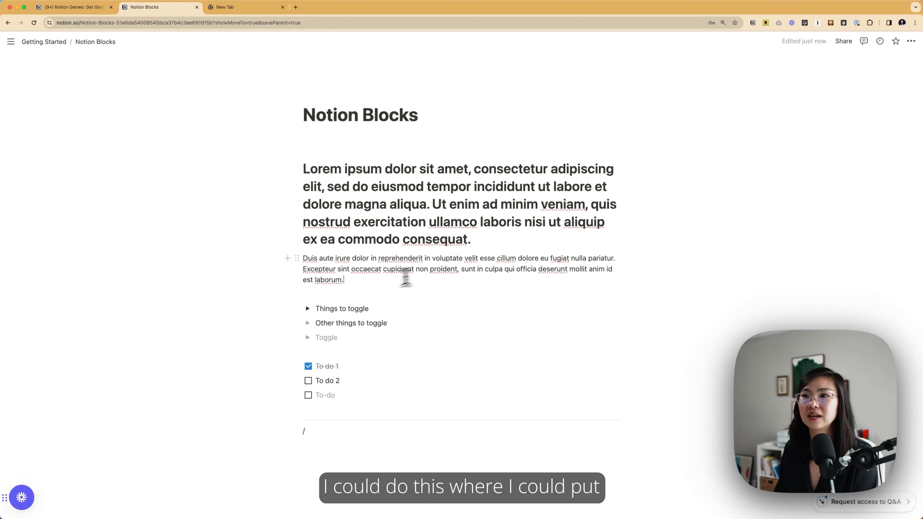
key("Return")
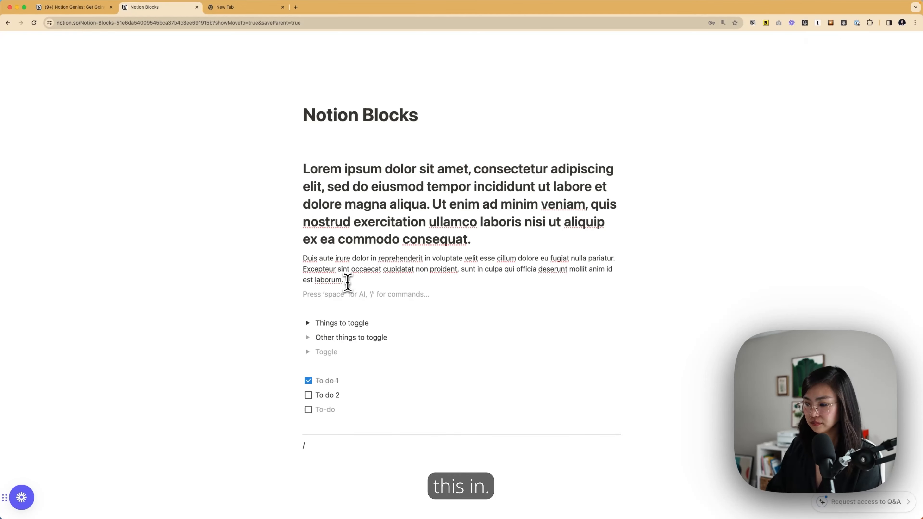
type(":lorem")
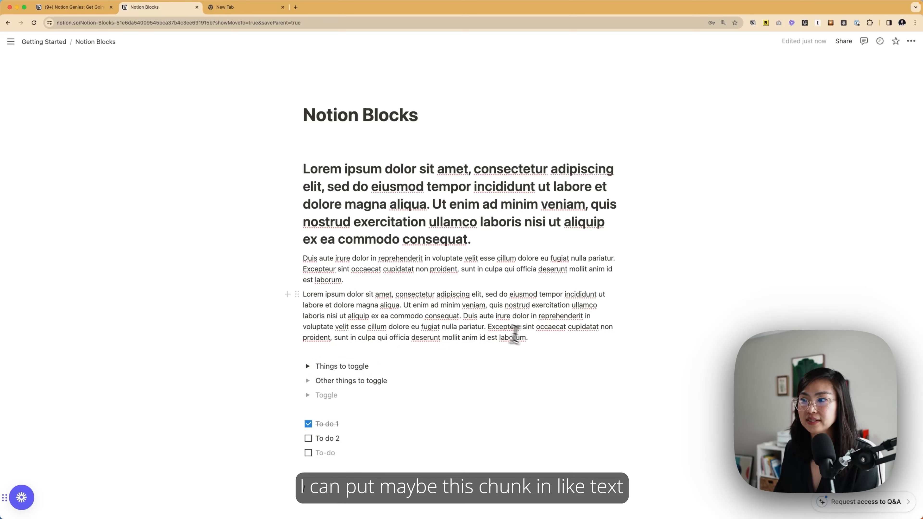
left_click_drag(528, 338, 303, 295)
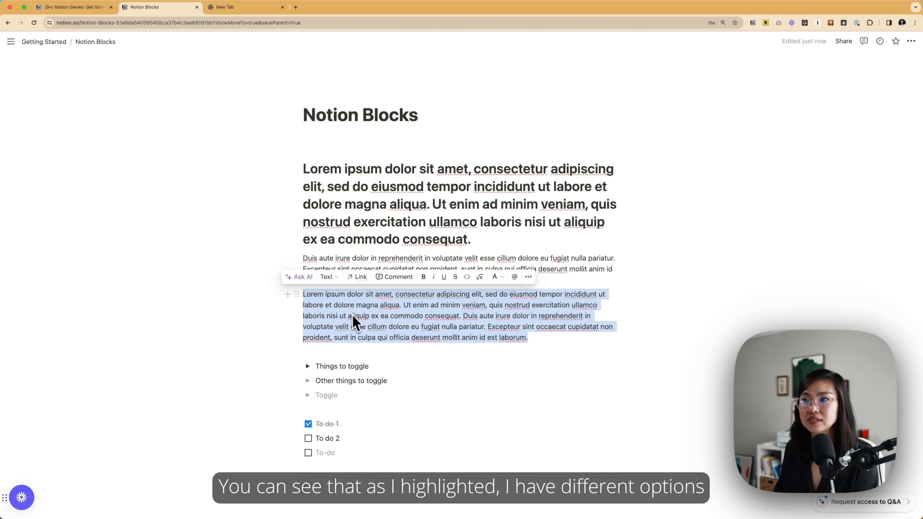
left_click(329, 277)
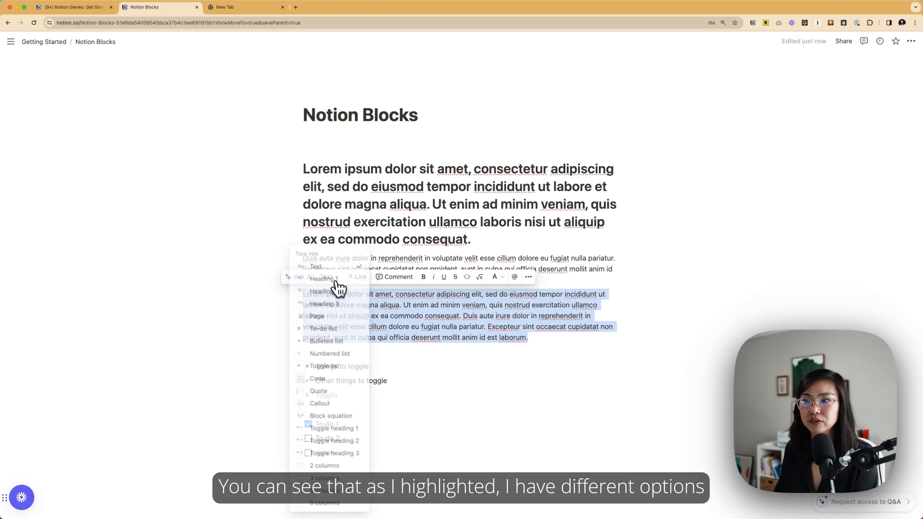
key("Escape")
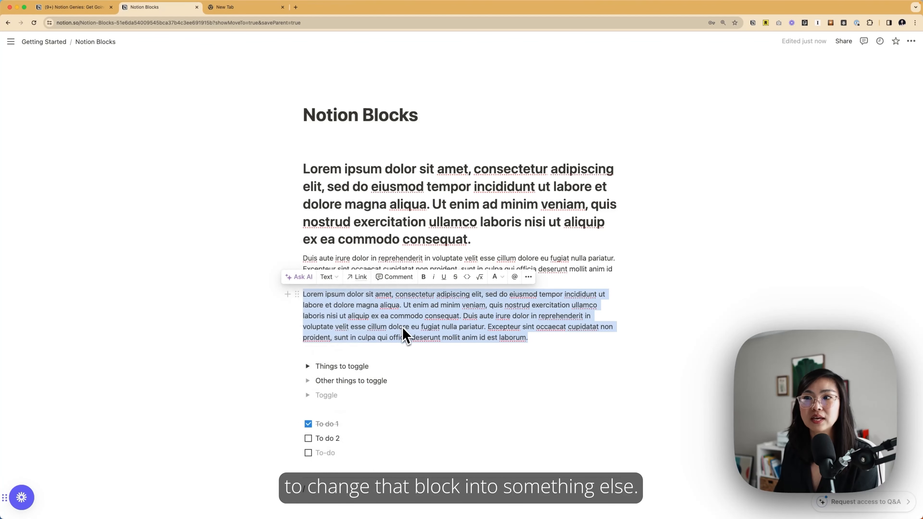
Turn the new lorem ipsum paragraph above the toggle list into a quote block
left_click(297, 294)
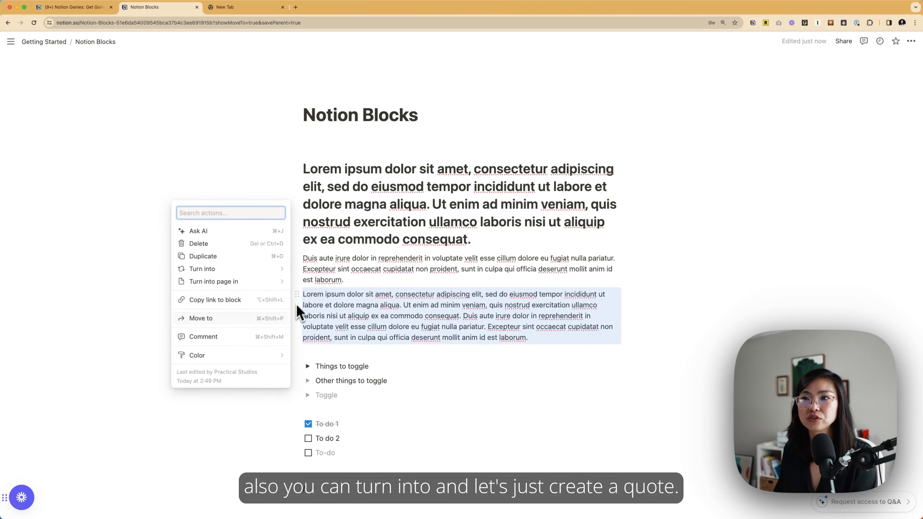
mouse_move(263, 271)
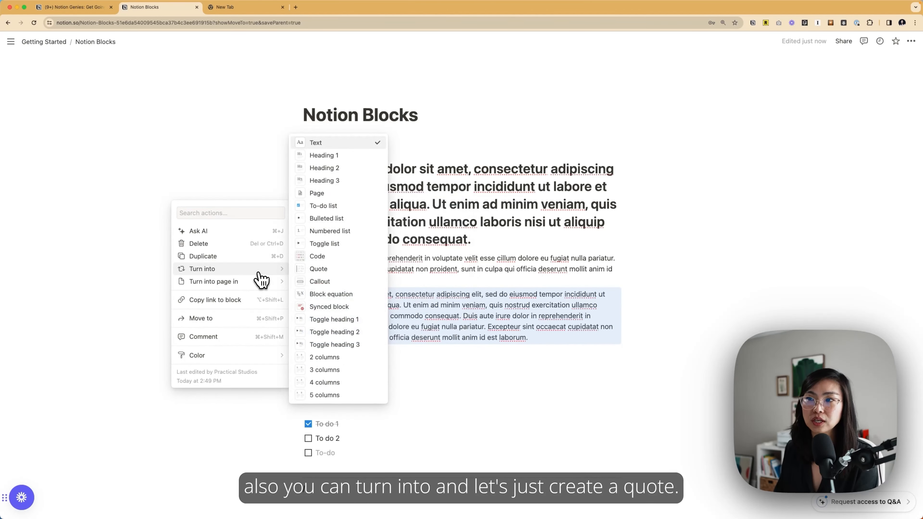
left_click(319, 269)
left_click(350, 339)
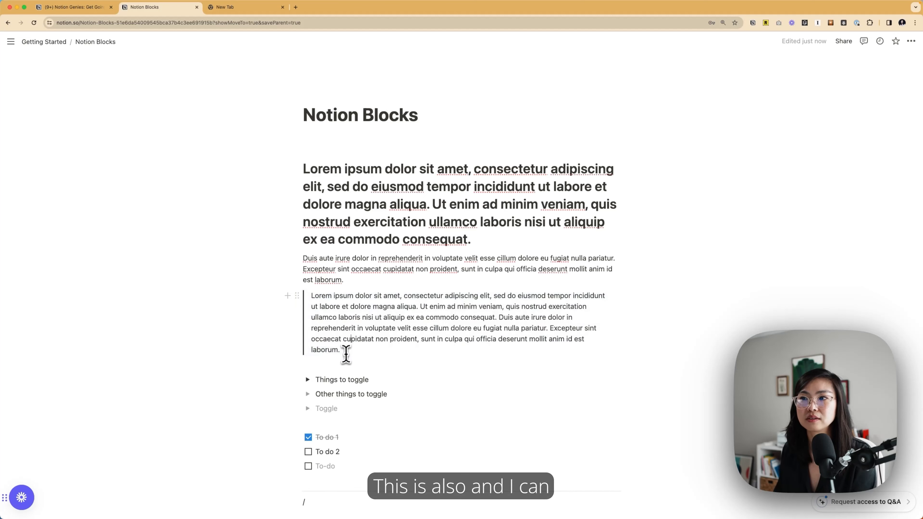
Italicize all the text in the quote block
left_click_drag(343, 353, 310, 295)
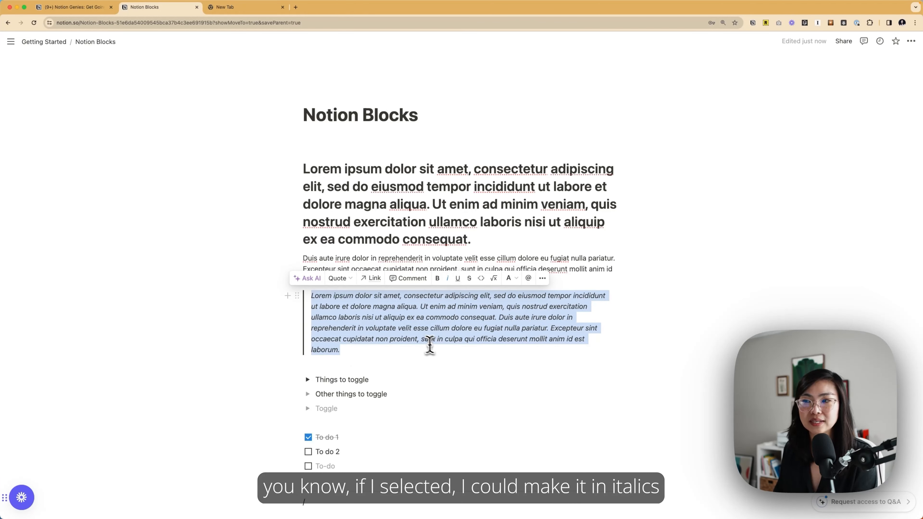
key("super+i")
left_click(424, 365)
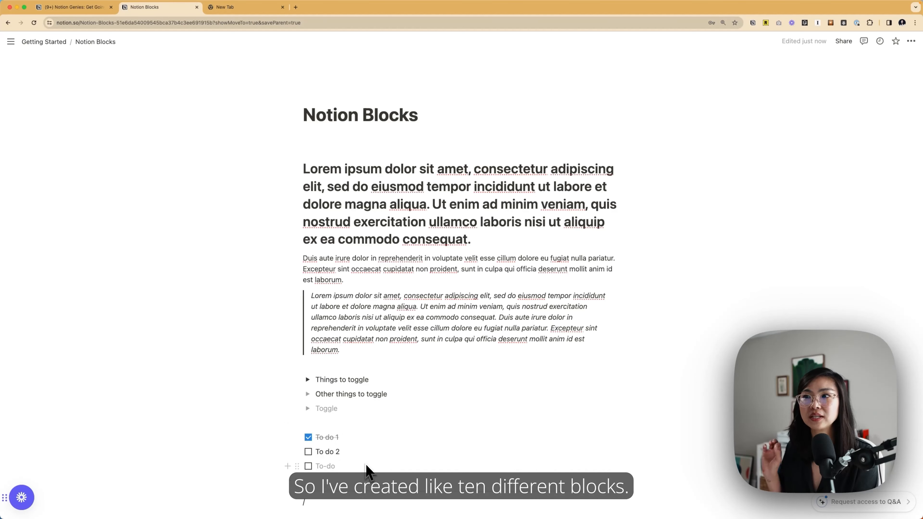
scroll(377, 460, "down", 2)
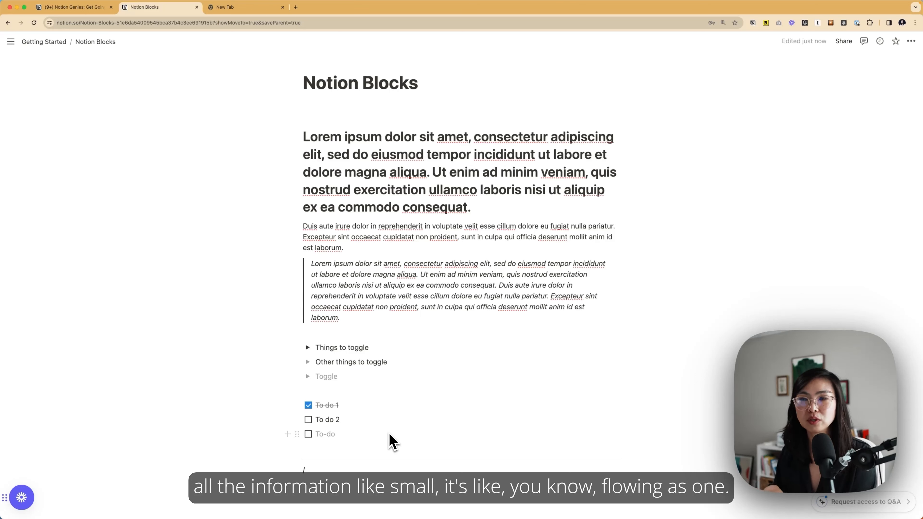
left_click_drag(395, 441, 388, 163)
left_click(386, 157)
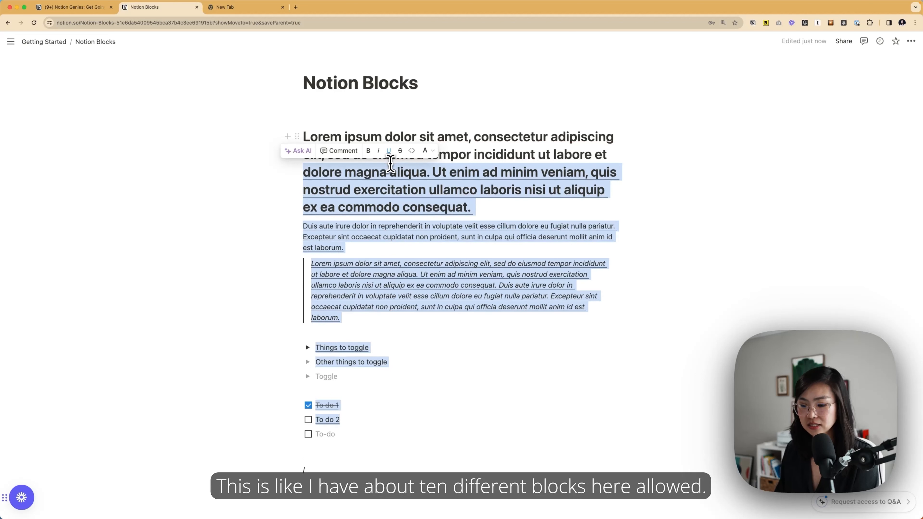
left_click(388, 154)
left_click(404, 226)
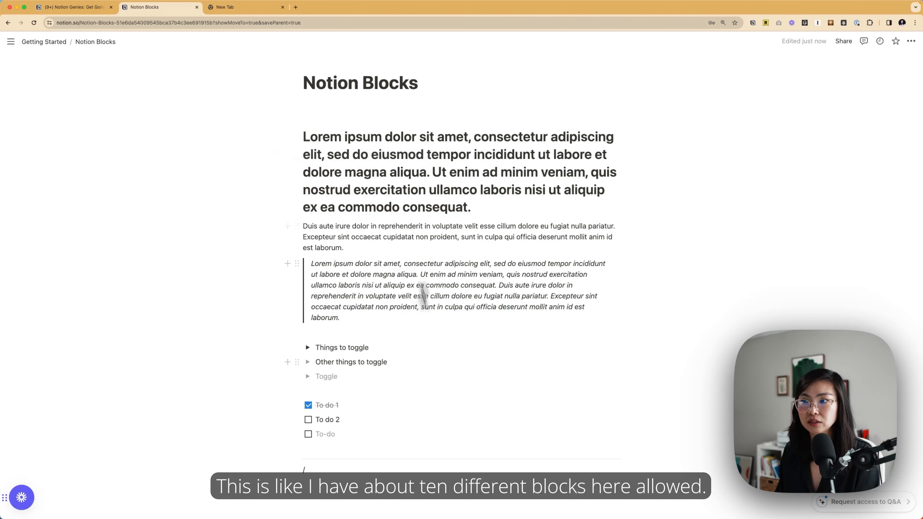
Select all the text of the "Duis aute" paragraph, then instead select every block from the heading through the empty to-do item
key("ctrl+a")
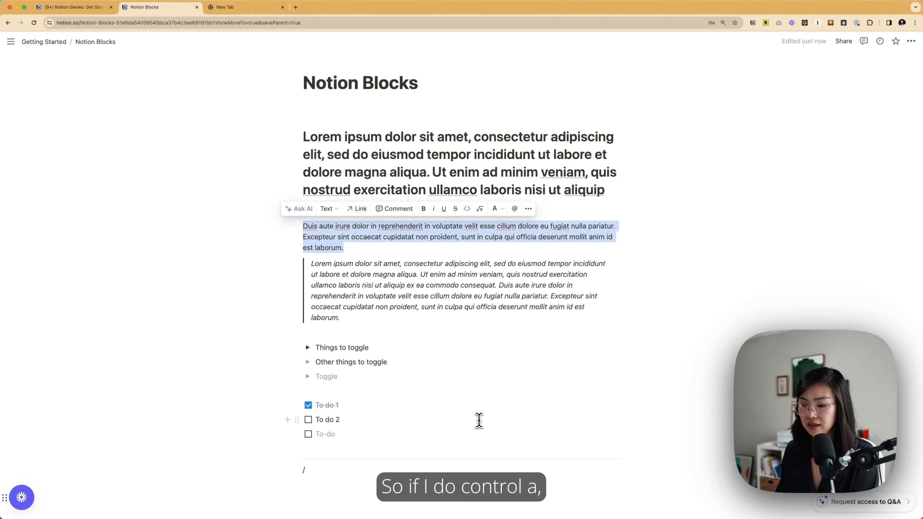
left_click(479, 420)
left_click_drag(241, 129, 468, 445)
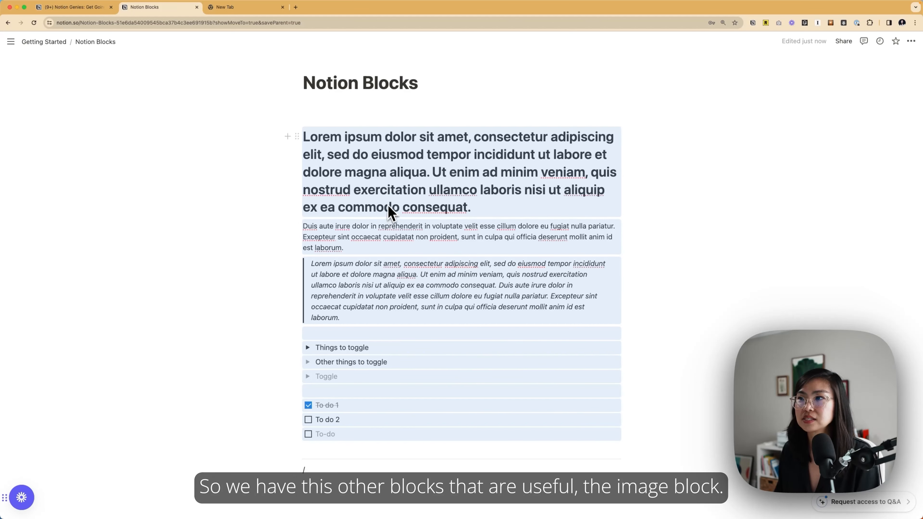
Replace the stray slash below the divider with an image block showing Unsplash's photo of the arched bridge on a rocky coast
left_click(336, 469)
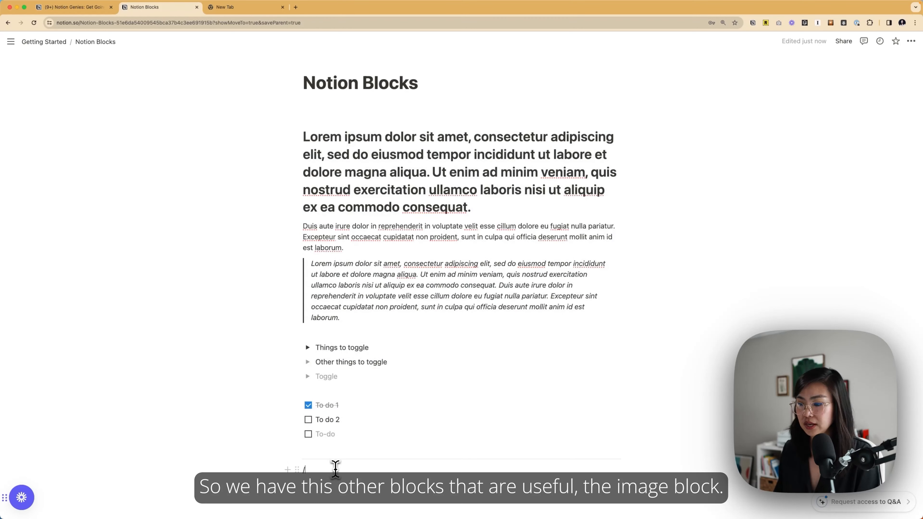
key("BackSpace")
type("/image")
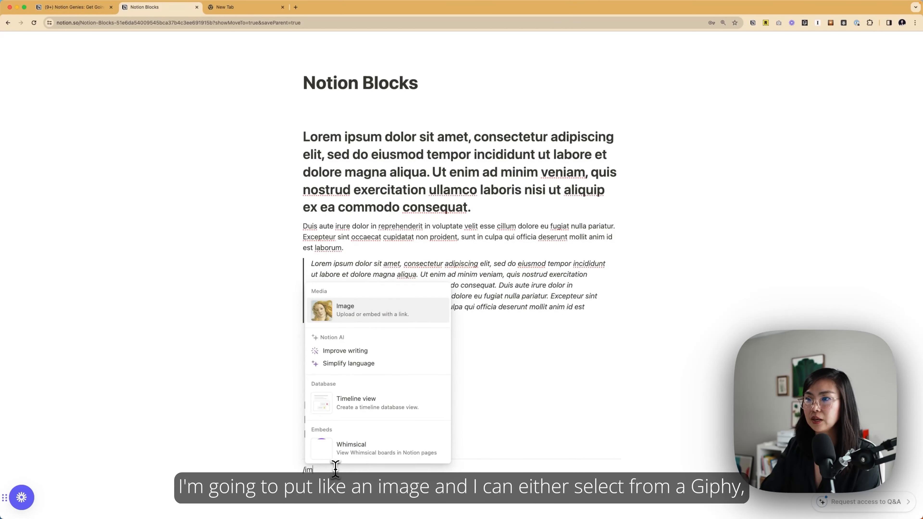
key("Return")
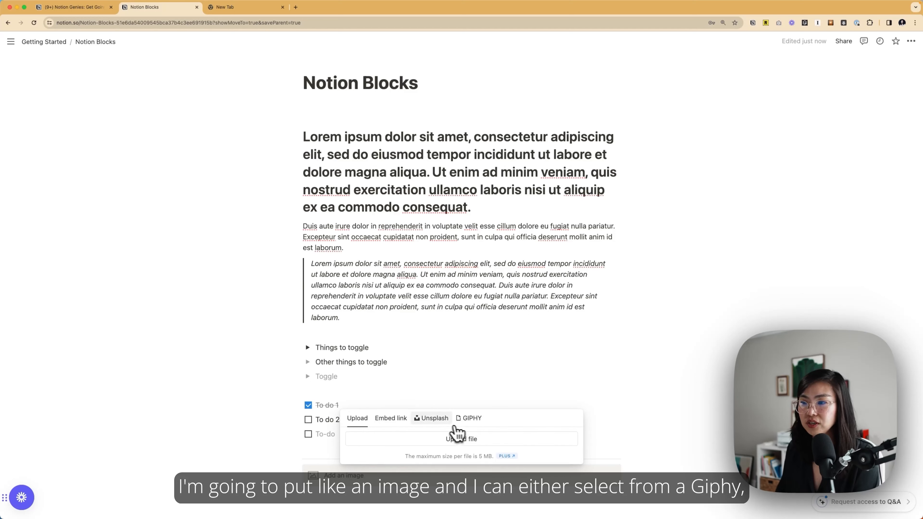
left_click(432, 419)
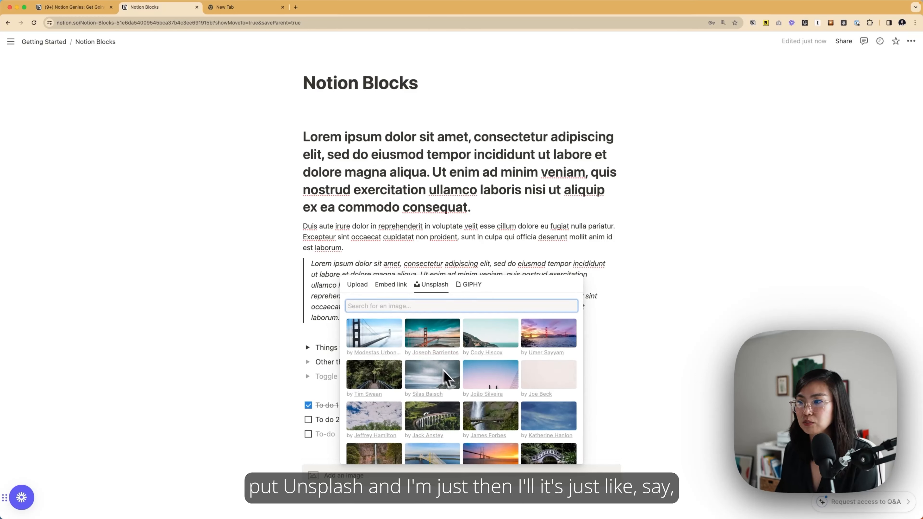
left_click(397, 367)
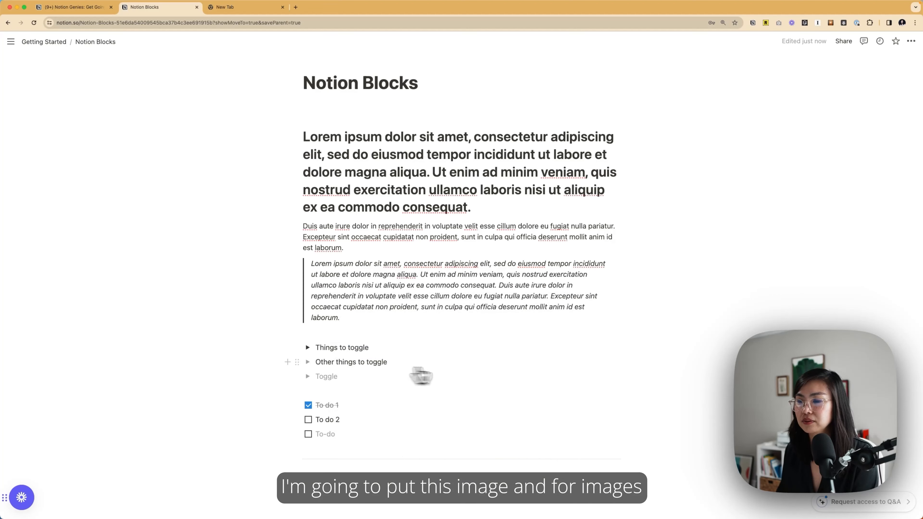
scroll(512, 393, "down", 7)
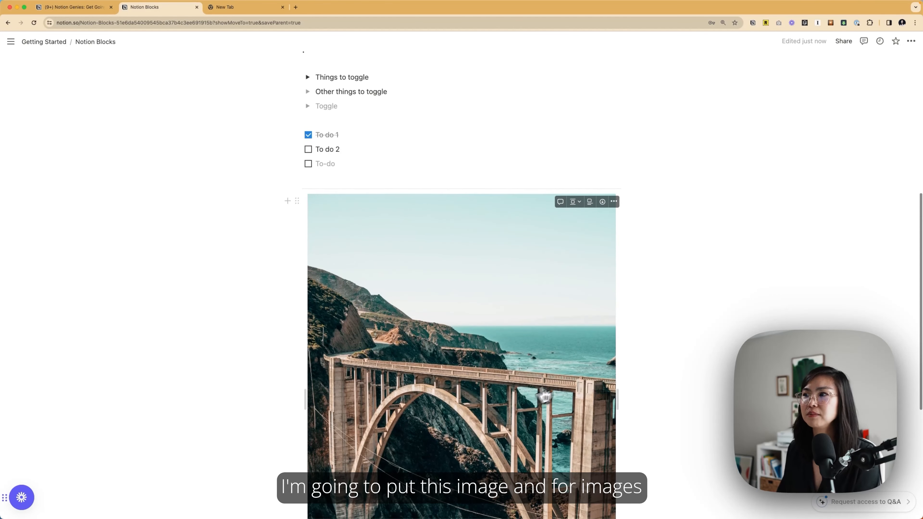
Shrink the bridge image to well under half the text column's width and align it to the right
left_click(580, 204)
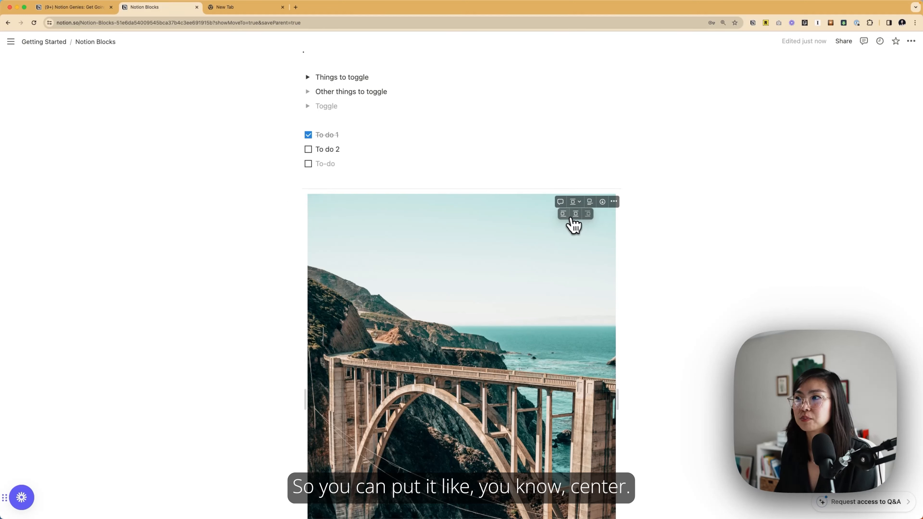
left_click(575, 215)
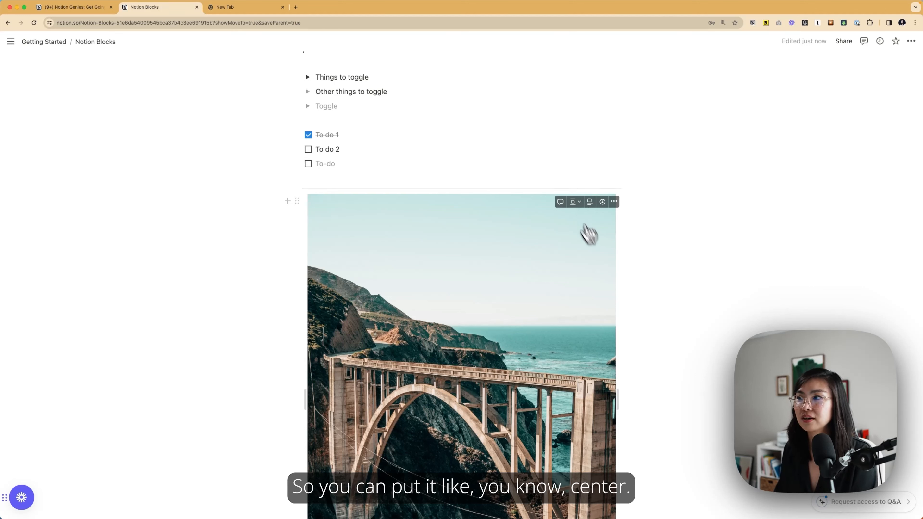
left_click_drag(618, 406, 513, 355)
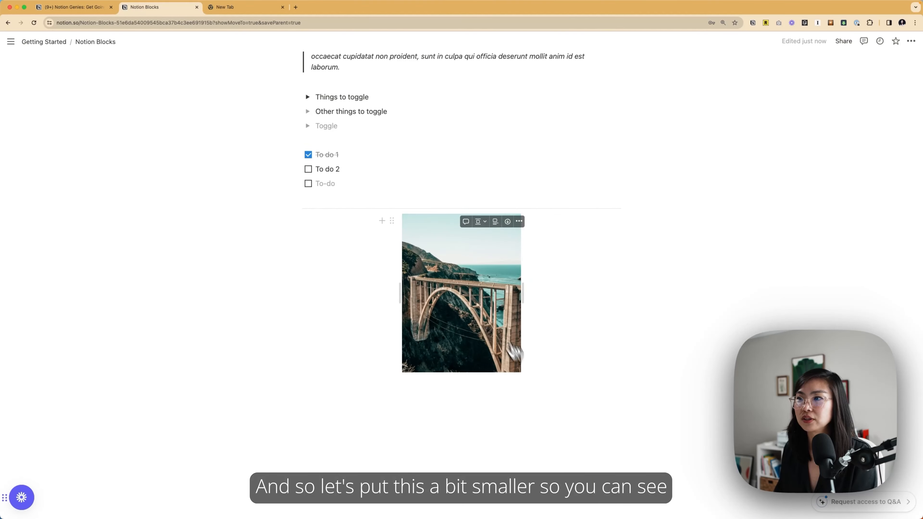
left_click(484, 222)
left_click(491, 233)
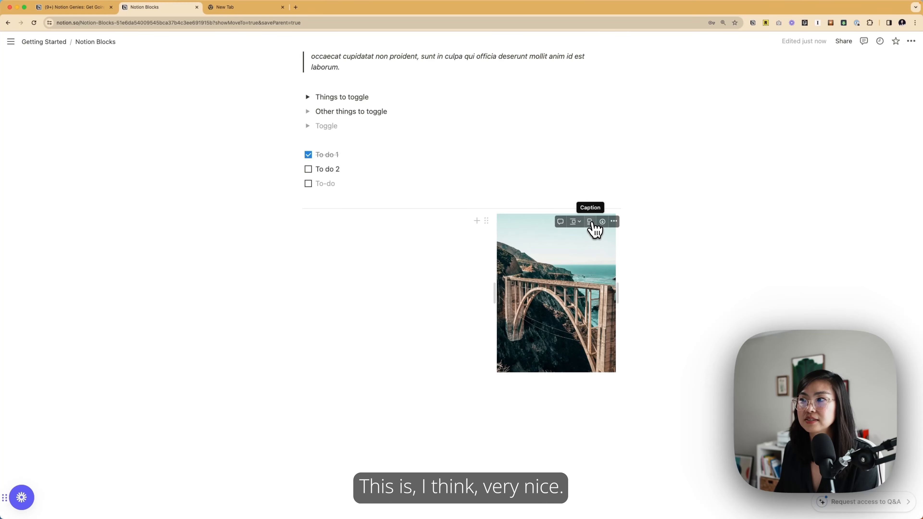
Caption the bridge image "This is a caption" and add a separate text block reading "this is a caption" below it
left_click(590, 222)
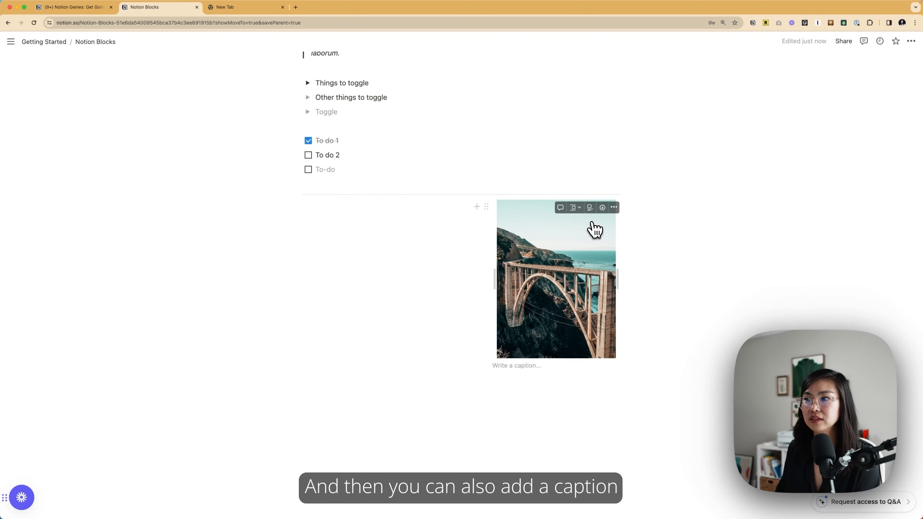
type("This is a caption")
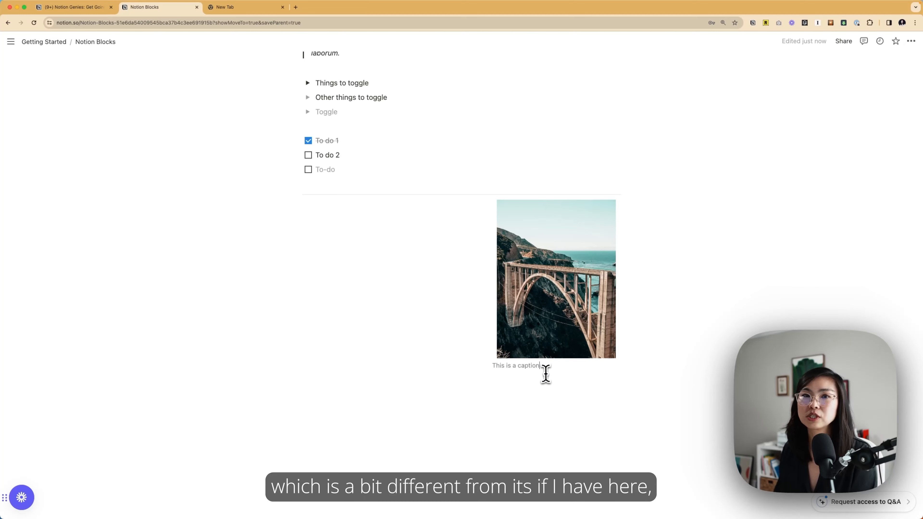
left_click(424, 388)
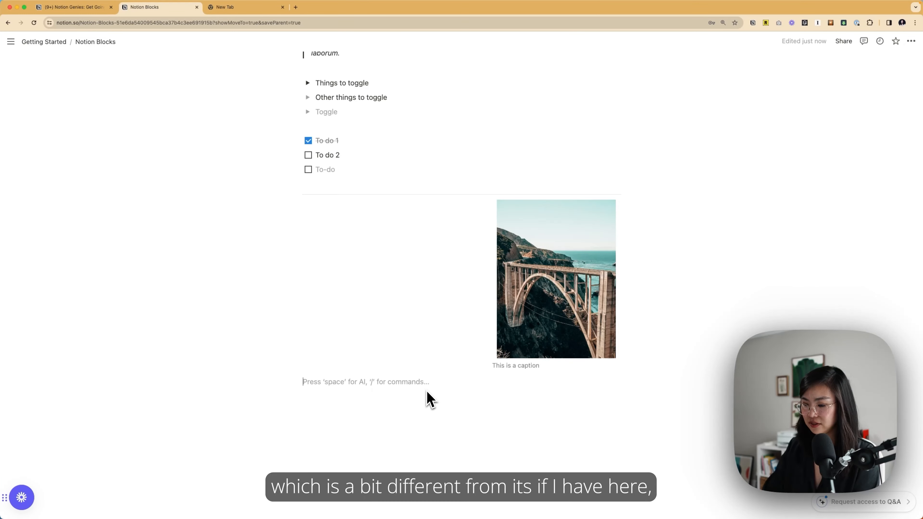
type("this")
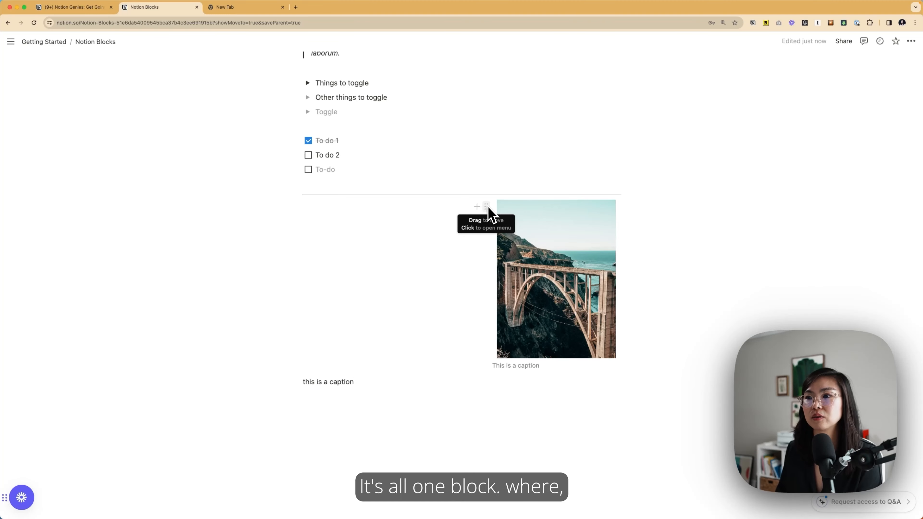
left_click(297, 381)
left_click(406, 412)
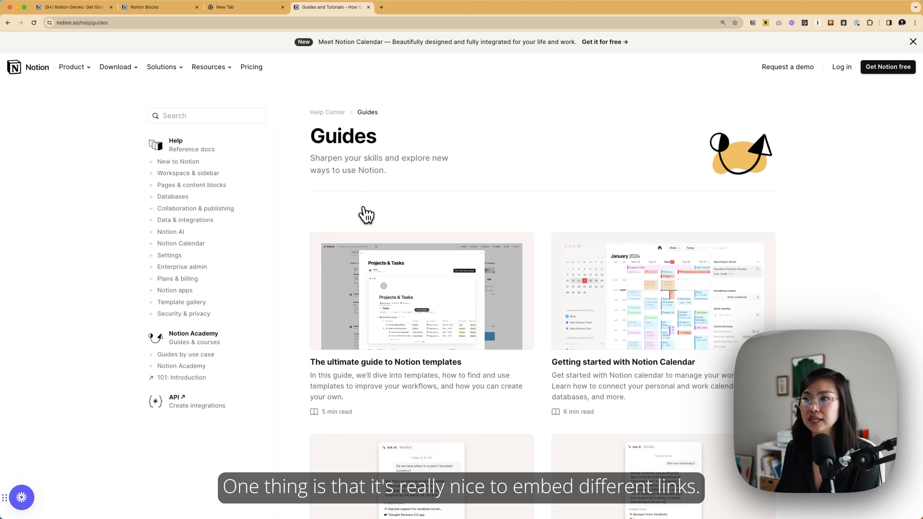
Open the guide "The ultimate guide to Notion templates" and copy its web address
left_click(438, 323)
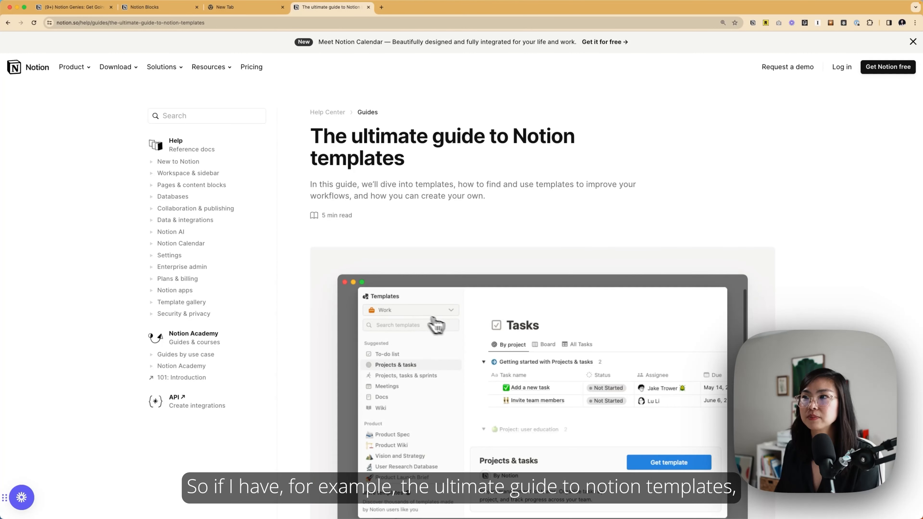
left_click(379, 24)
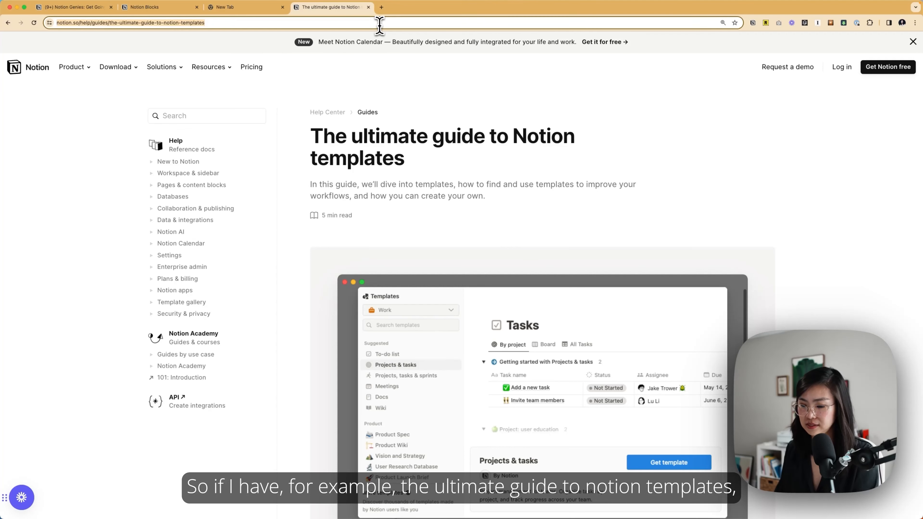
triple_click(176, 22)
key("super+c")
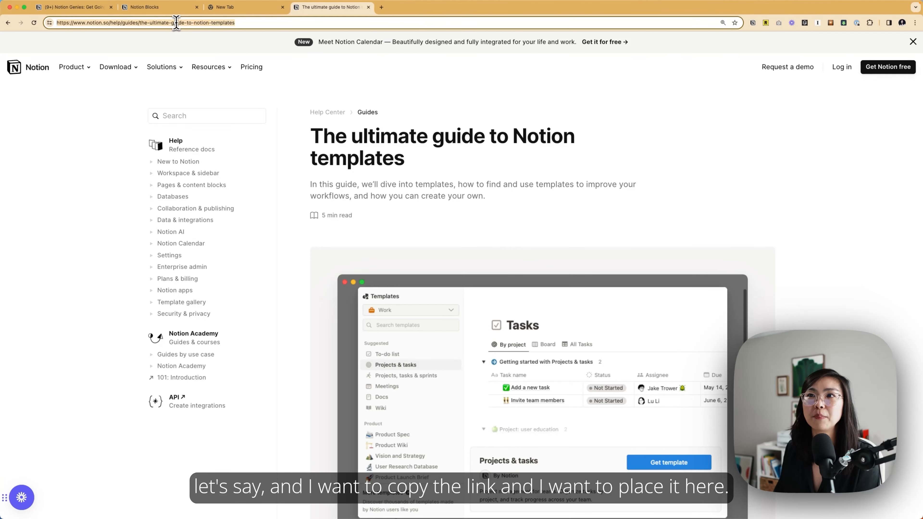
Back on the Notion Blocks page, paste the guide's link below the "this is a caption" text as a bookmark
left_click(162, 8)
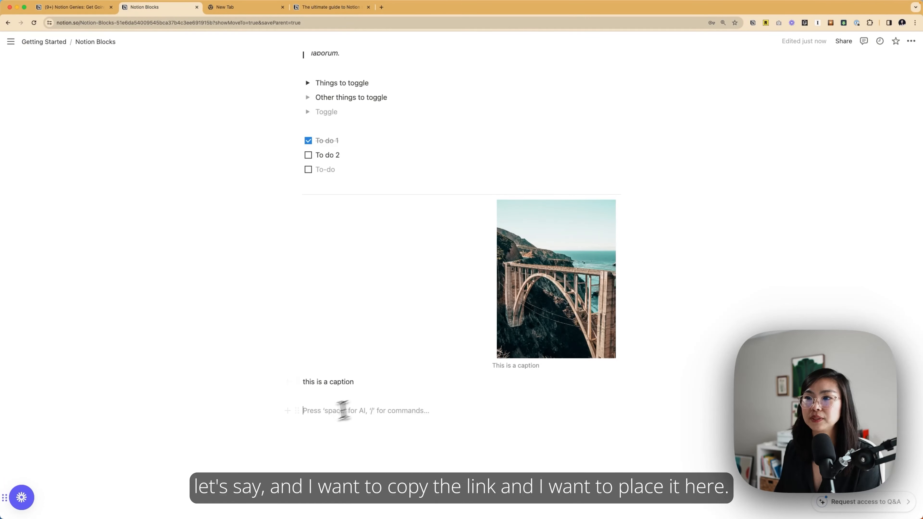
key("super+v")
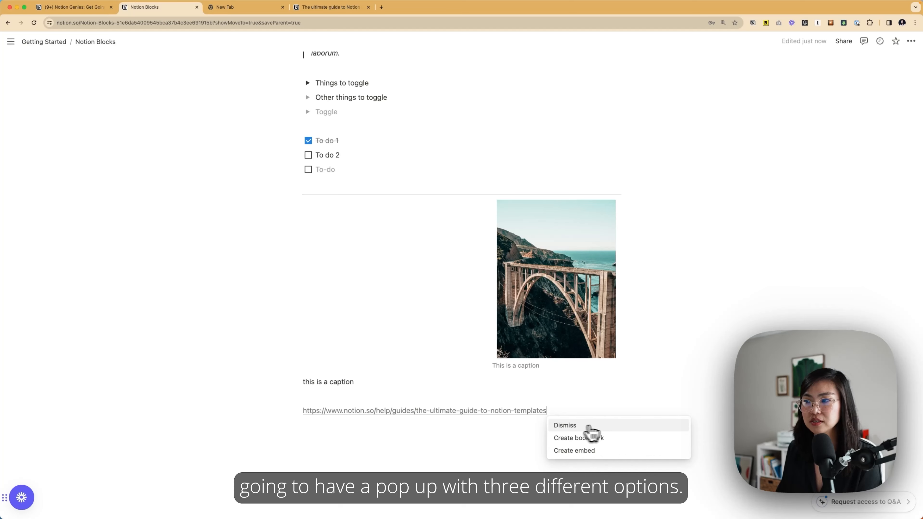
left_click(617, 439)
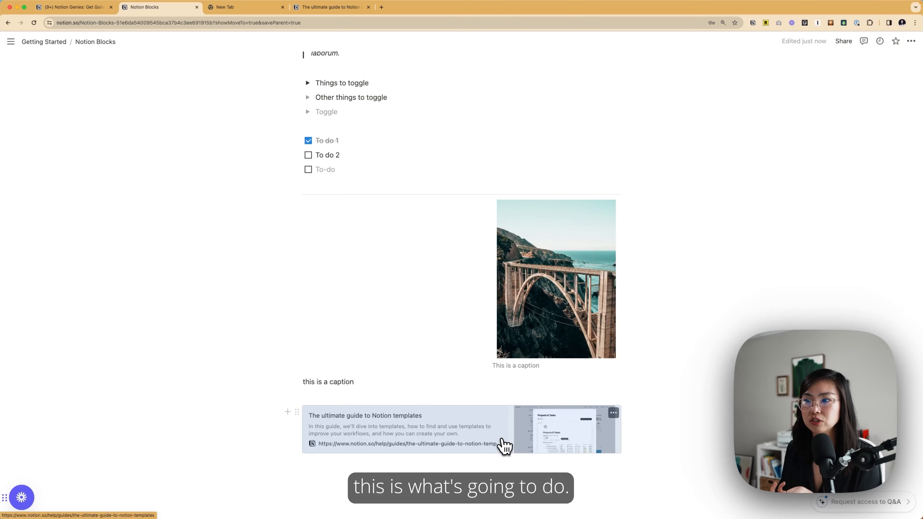
Leave an empty line below the bookmark and paste the same guide link there as an embed
scroll(447, 462, "down", 3)
left_click(398, 409)
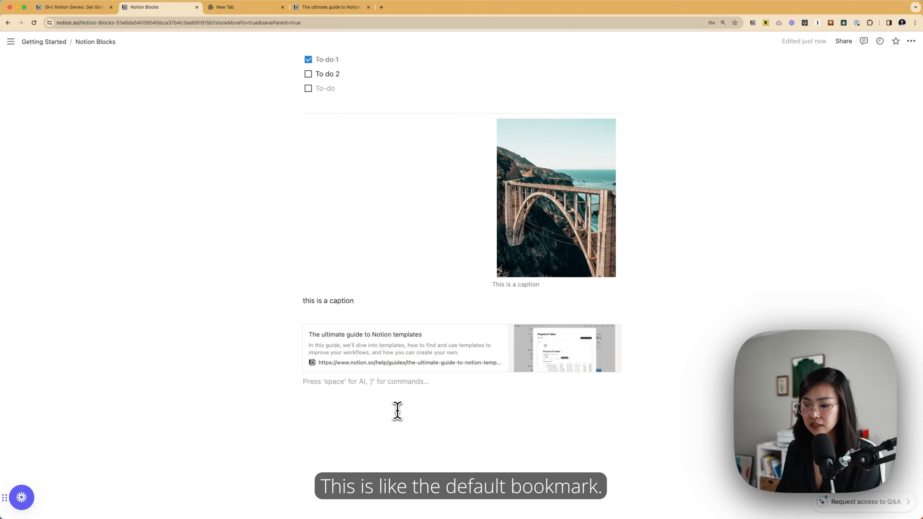
key("Return")
key("super+v")
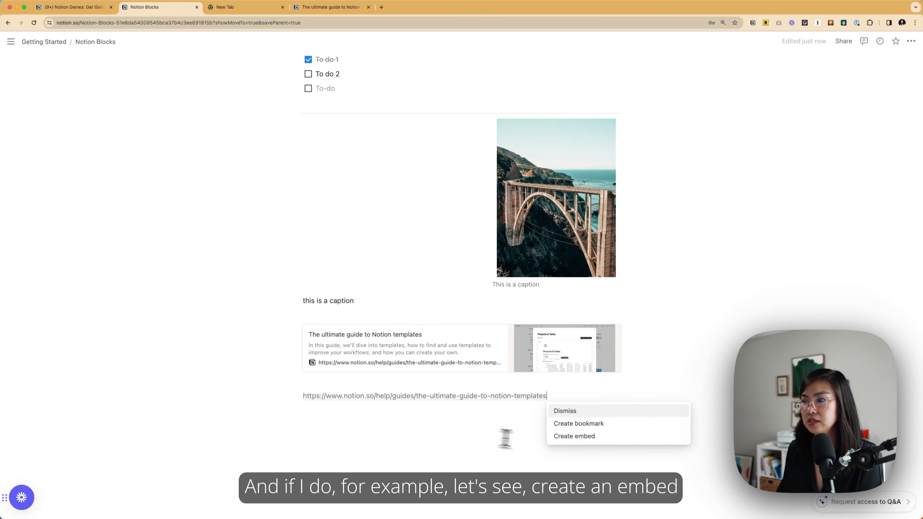
left_click(574, 437)
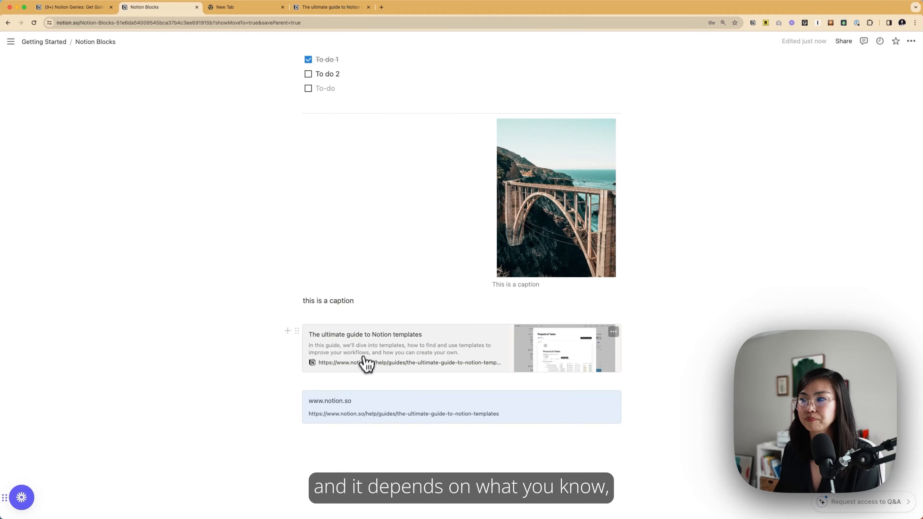
Insert a simple table below the second guide link, leaving an empty line between them
scroll(381, 370, "down", 1)
scroll(380, 368, "down", 2)
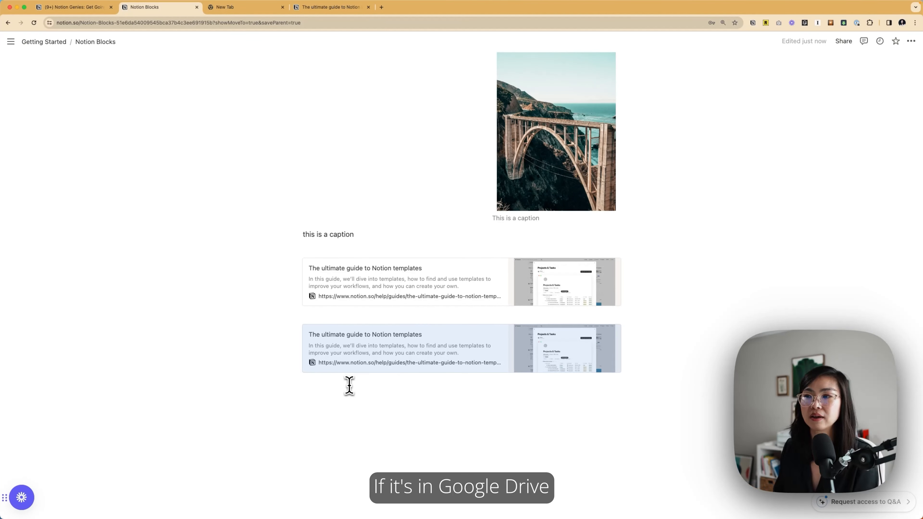
left_click(349, 386)
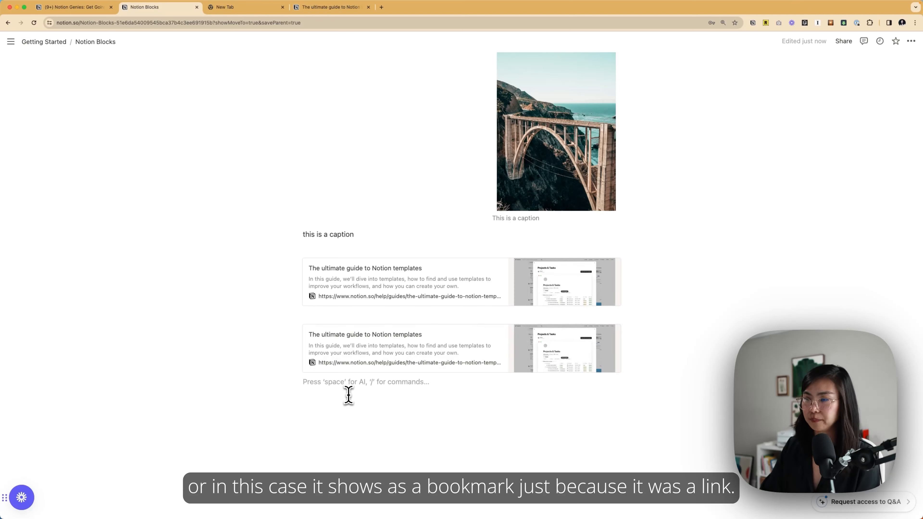
key("Return")
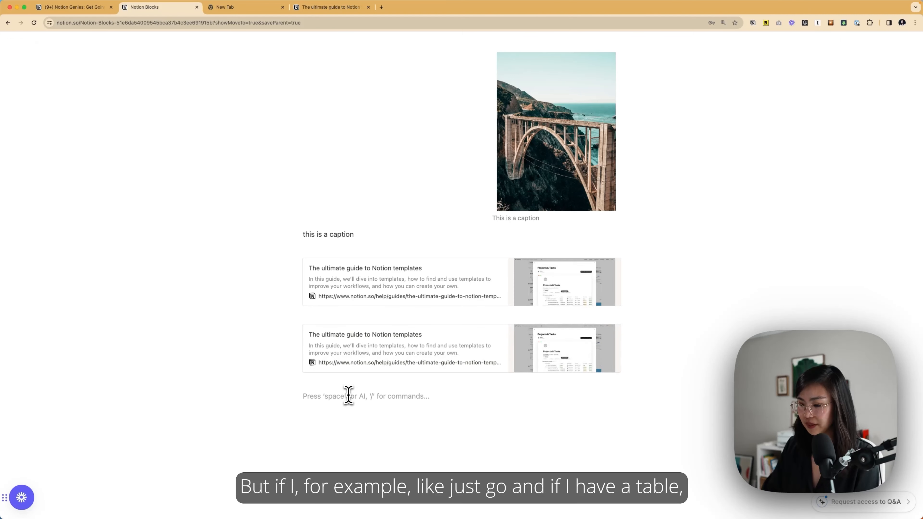
type("/")
key("Down")
key("Down")
key("Down")
key("Down")
key("Down")
key("Down")
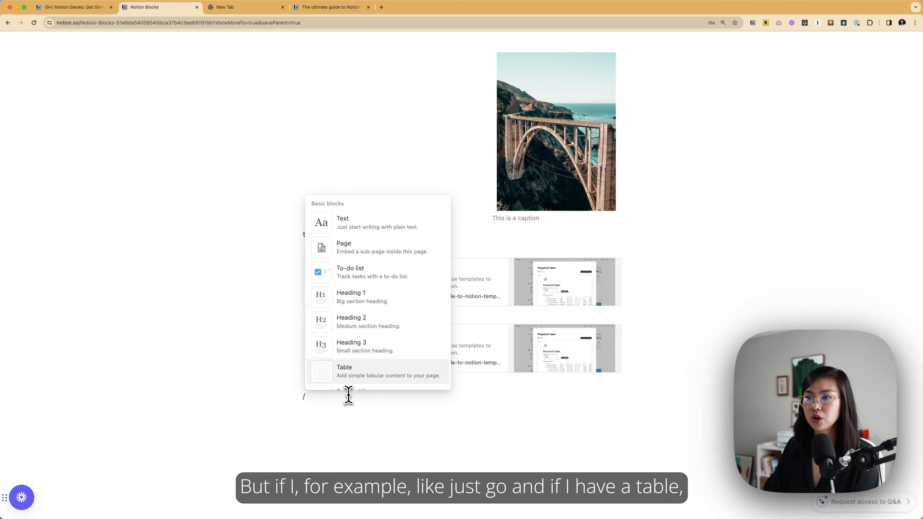
key("Return")
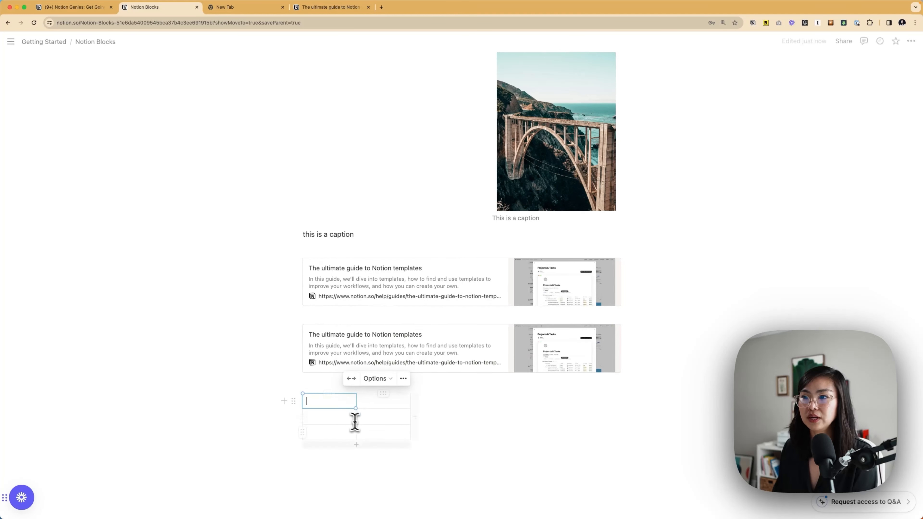
Turn the table's first row into a header row and add an empty line below the table
scroll(388, 405, "down", 2)
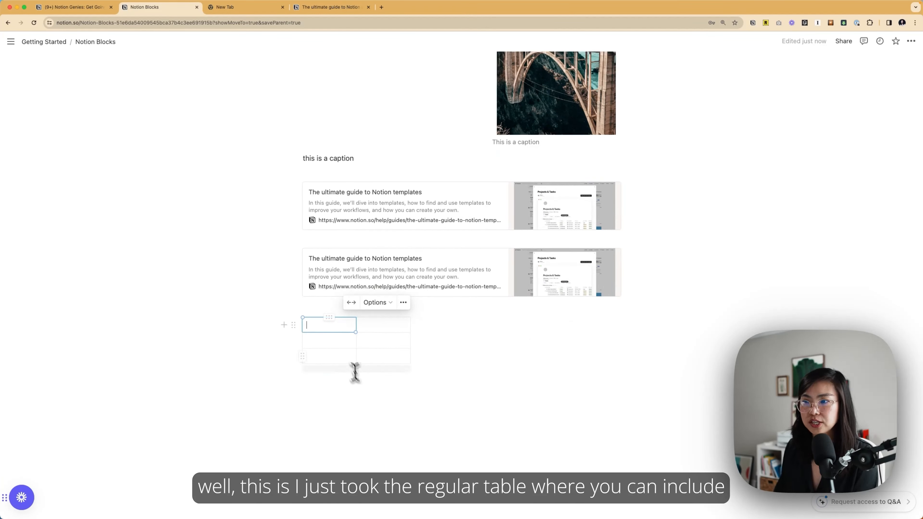
left_click(323, 342)
left_click(319, 328)
left_click(366, 328)
left_click(369, 340)
left_click(373, 357)
left_click(348, 360)
left_click(302, 324)
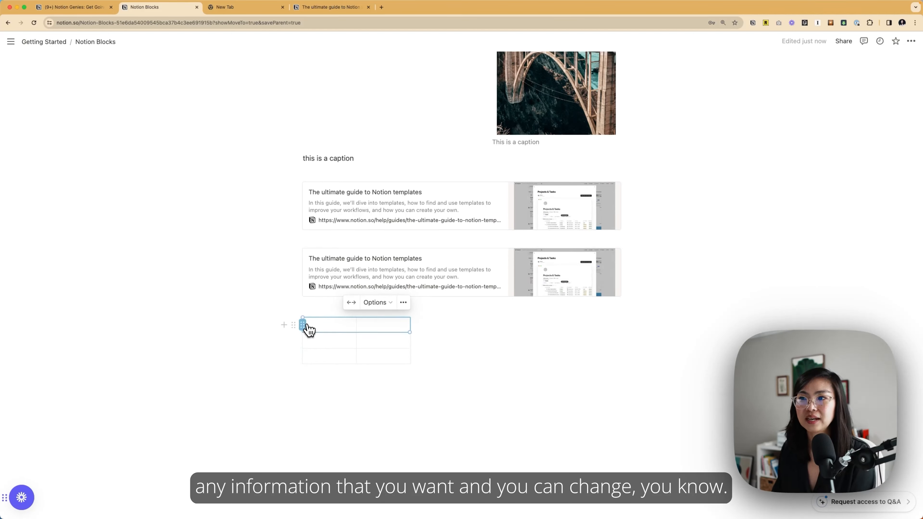
left_click(410, 354)
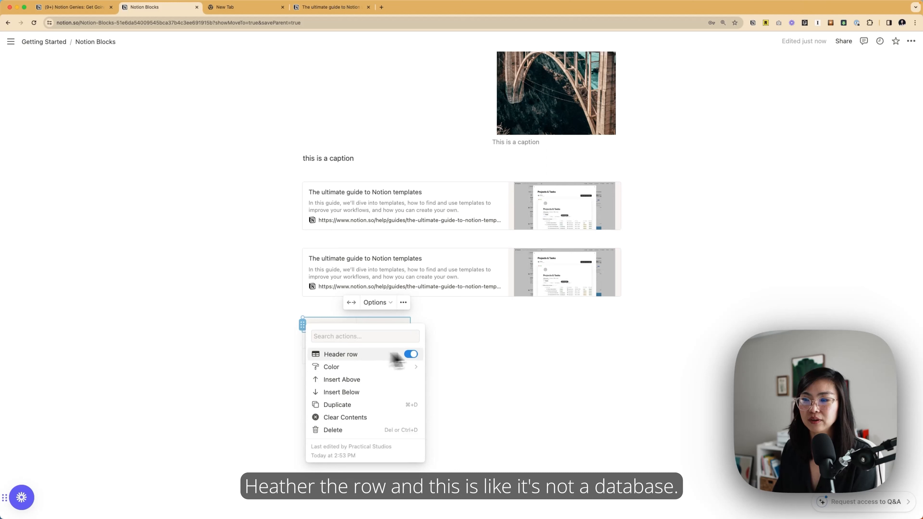
left_click(479, 356)
left_click(332, 342)
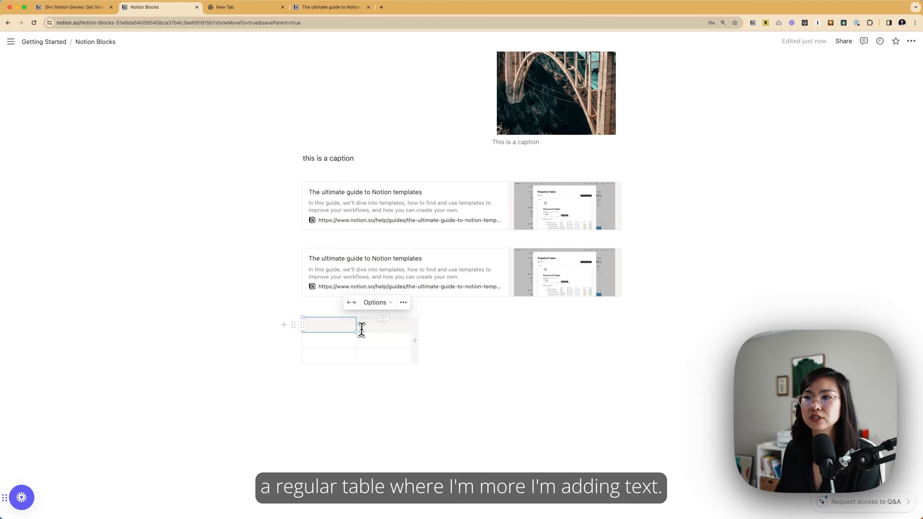
left_click(362, 327)
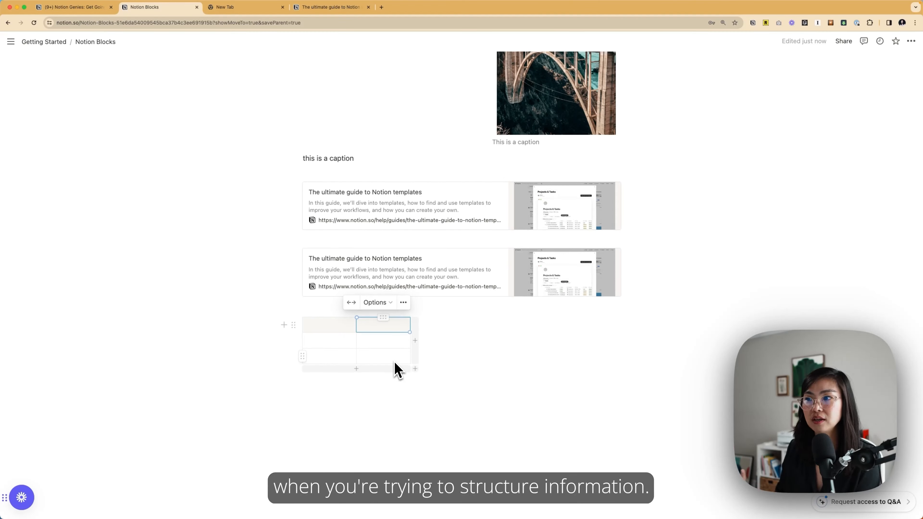
left_click(379, 394)
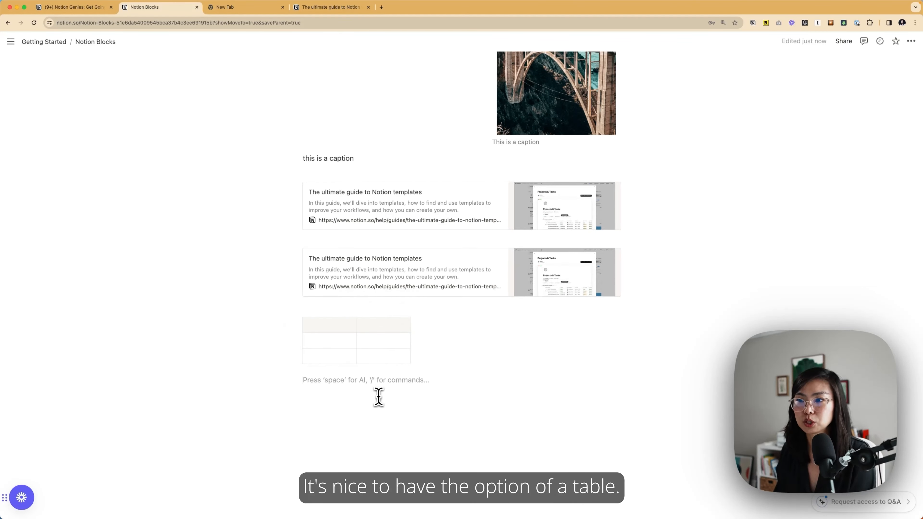
key("Return")
type("/")
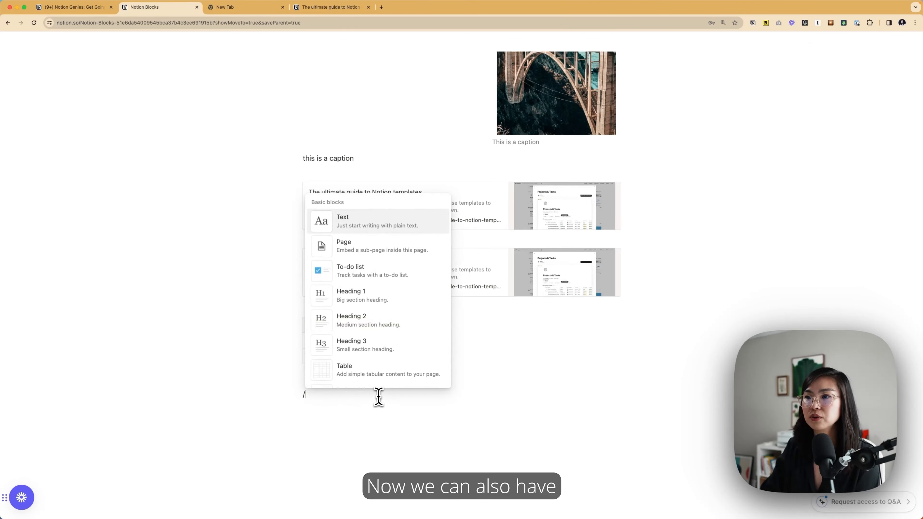
key("Down")
key("Down")
key("Down")
key("Down")
key("Down")
key("Down")
key("Down")
key("Down")
key("Down")
key("Up")
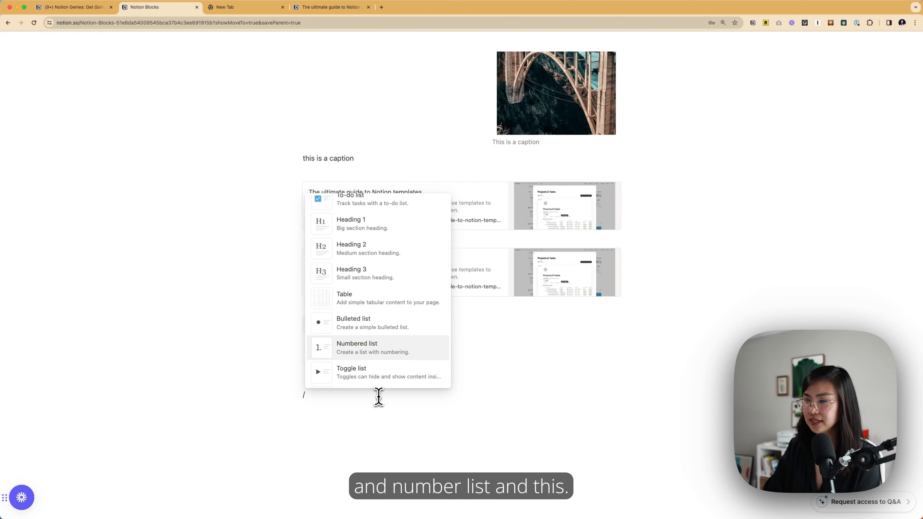
key("Escape")
key("BackSpace")
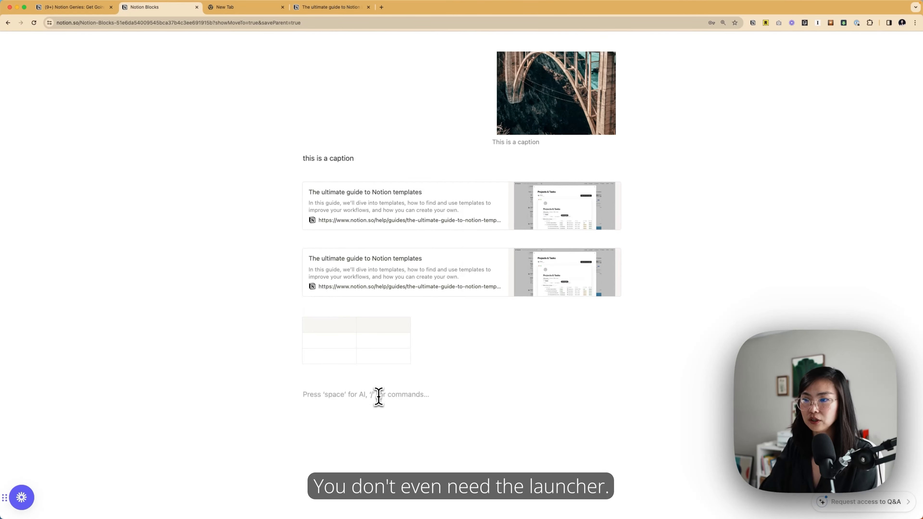
Try the "1." shortcut for a numbered list and the dash shortcut for a bulleted list below the table, removing each one
type("1.")
key("BackSpace")
key("Return")
type("-")
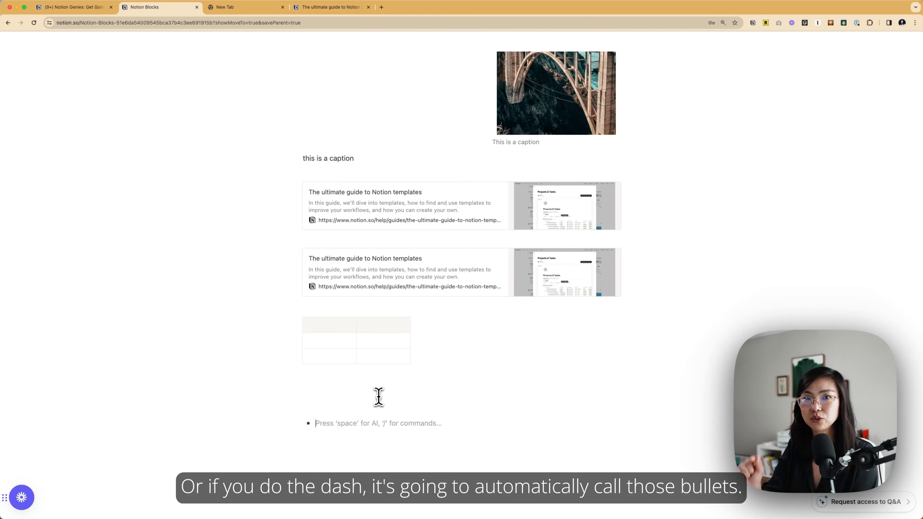
key("BackSpace")
key("BackSpace")
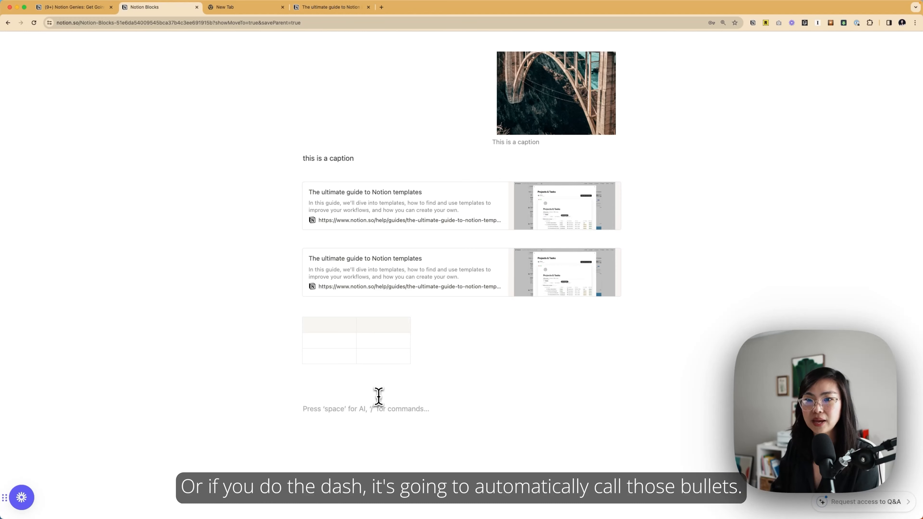
Insert a callout block on the empty line below the simple table
type("/")
key("Down")
key("Down")
key("Down")
key("Down")
key("Down")
key("Down")
key("Down")
key("Down")
key("Down")
key("Down")
key("Down")
key("Down")
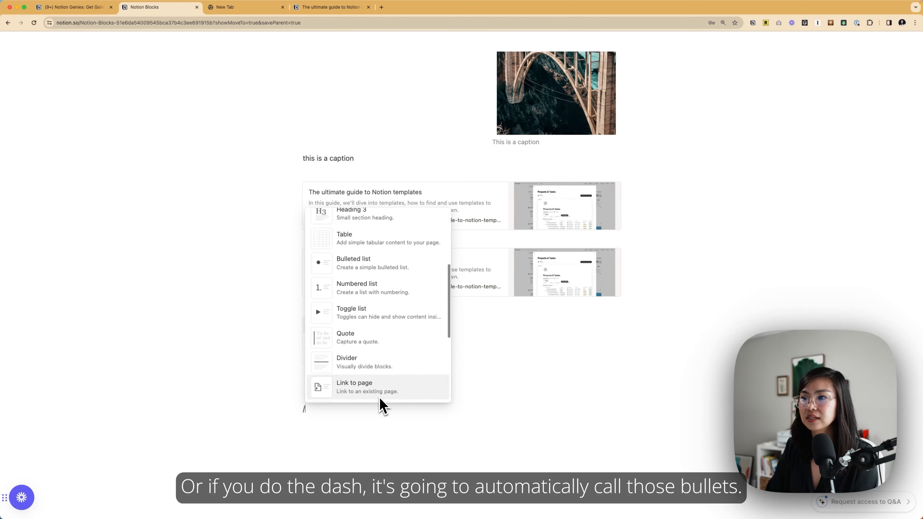
key("Down")
key("Down")
key("Up")
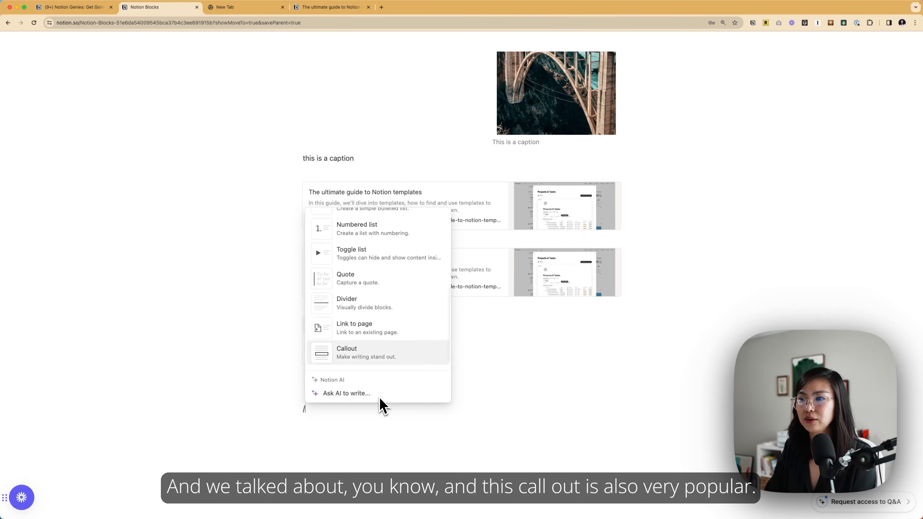
key("Return")
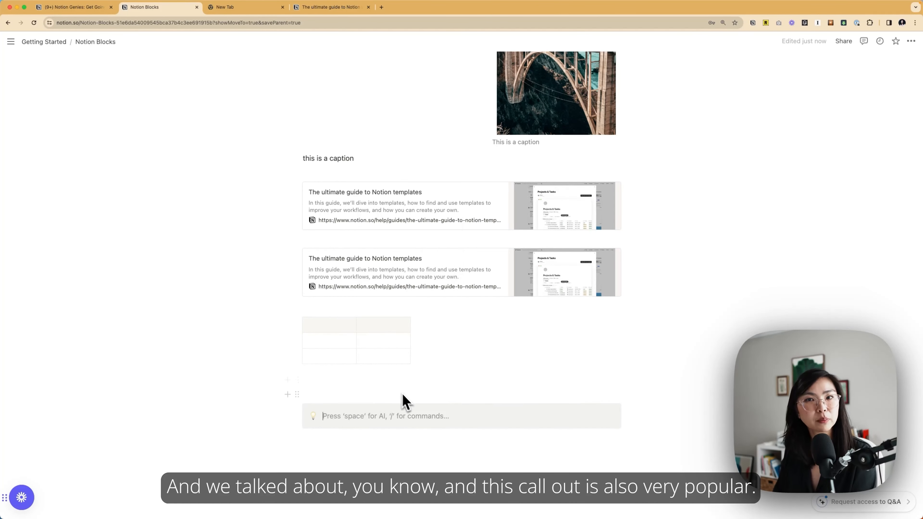
Change the callout's icon to the orange apple from the icon set
scroll(467, 426, "down", 3)
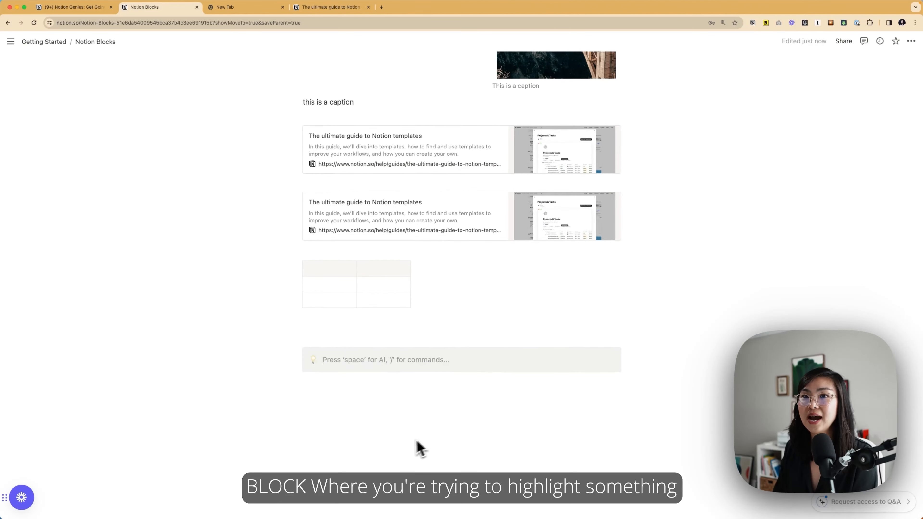
left_click(313, 361)
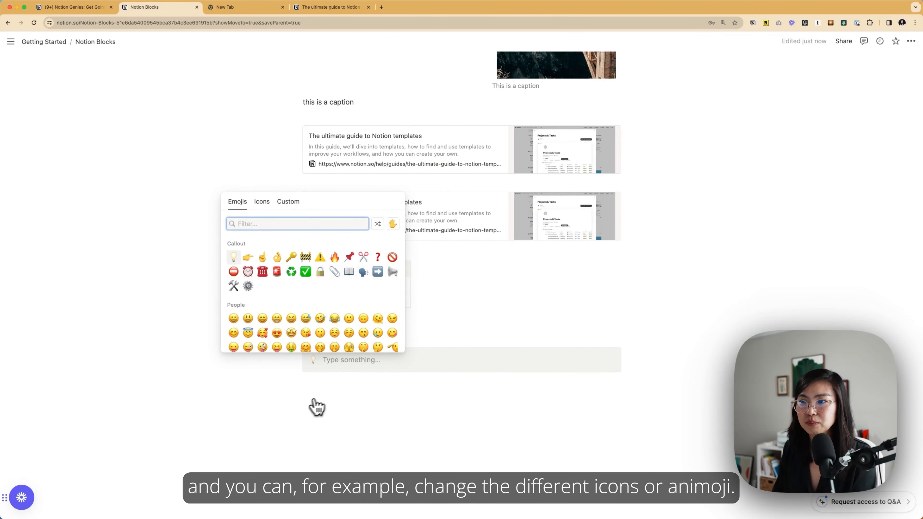
left_click(262, 202)
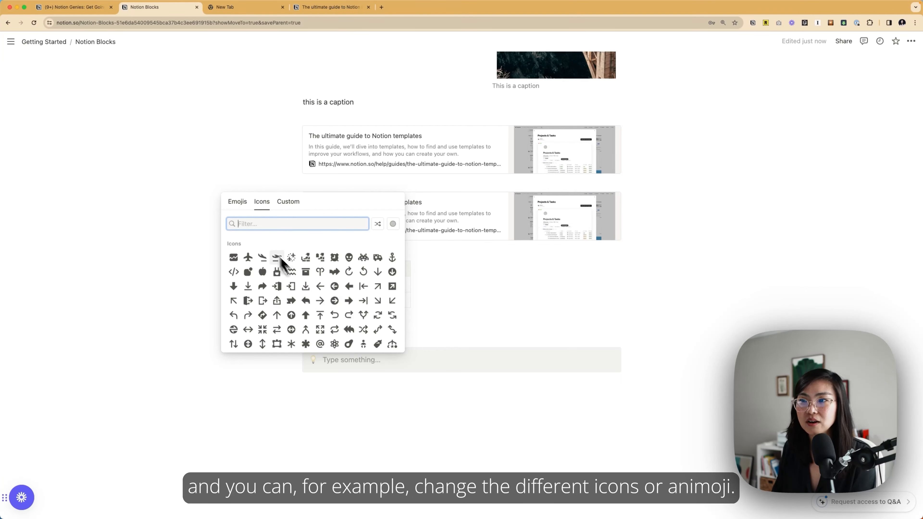
left_click(238, 202)
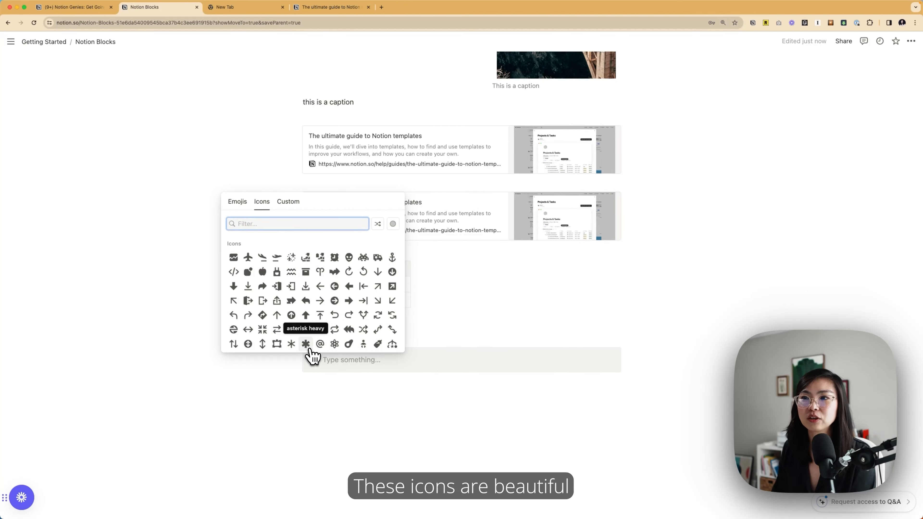
left_click(262, 272)
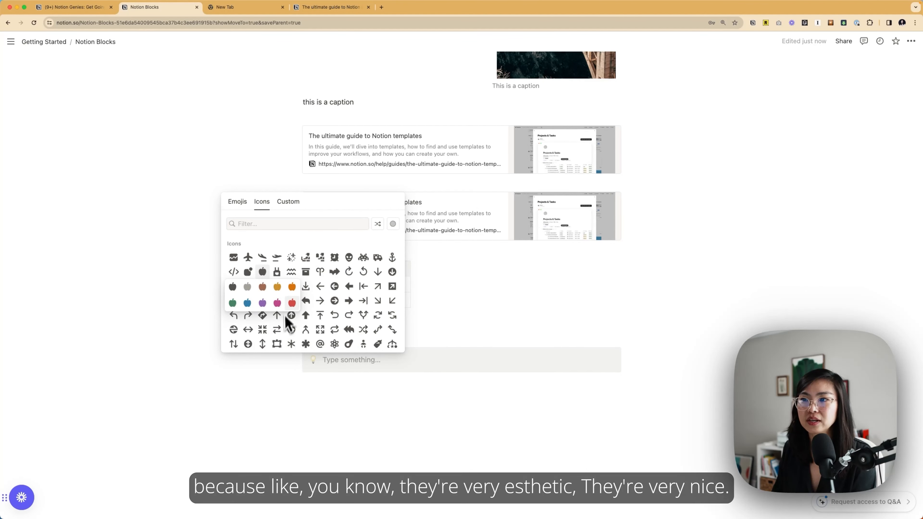
left_click(292, 286)
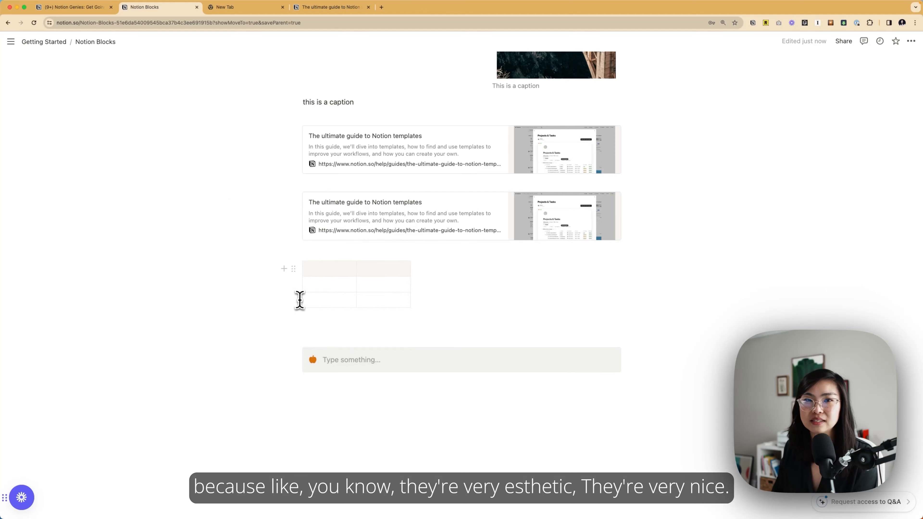
Write "Remember" in the callout and make the word bold
left_click(327, 360)
type("R")
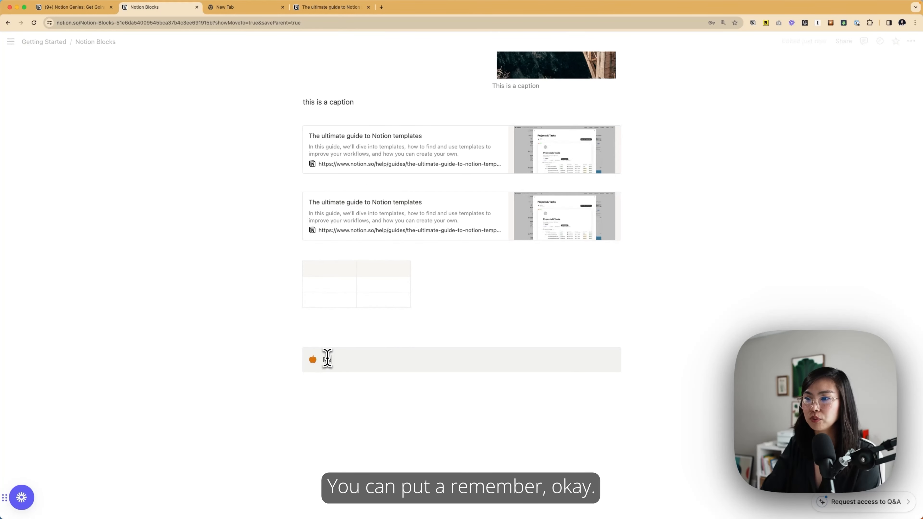
type("emember")
double_click(327, 360)
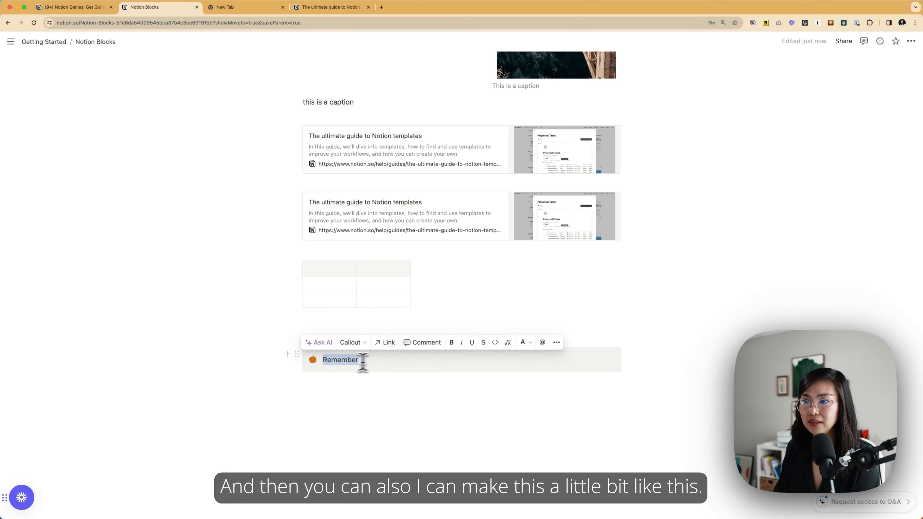
left_click(451, 342)
left_click(408, 394)
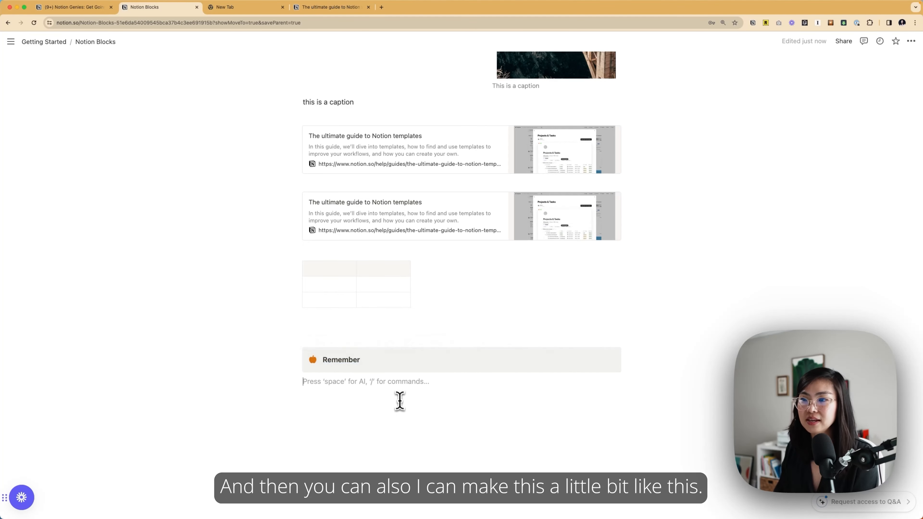
Extend the callout with two empty lines below "Remember", keeping them inside the same block
left_click(384, 364)
key("Return")
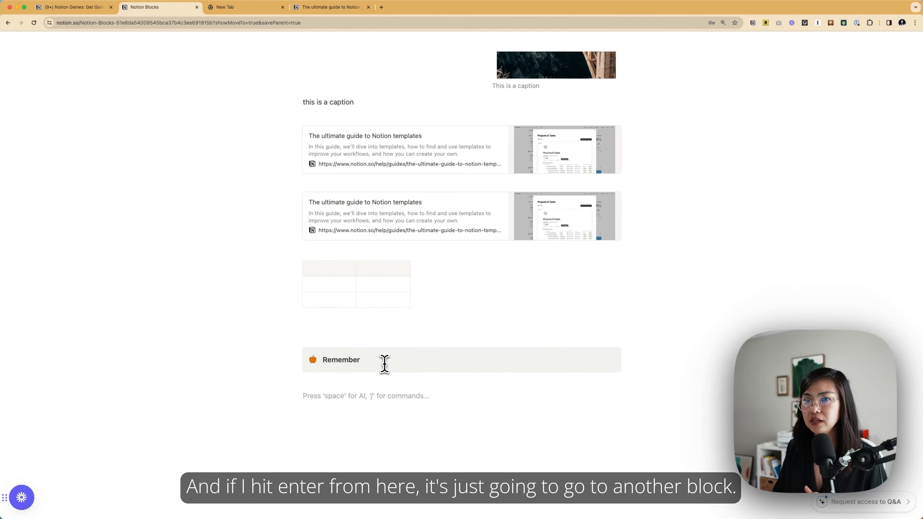
left_click(366, 362)
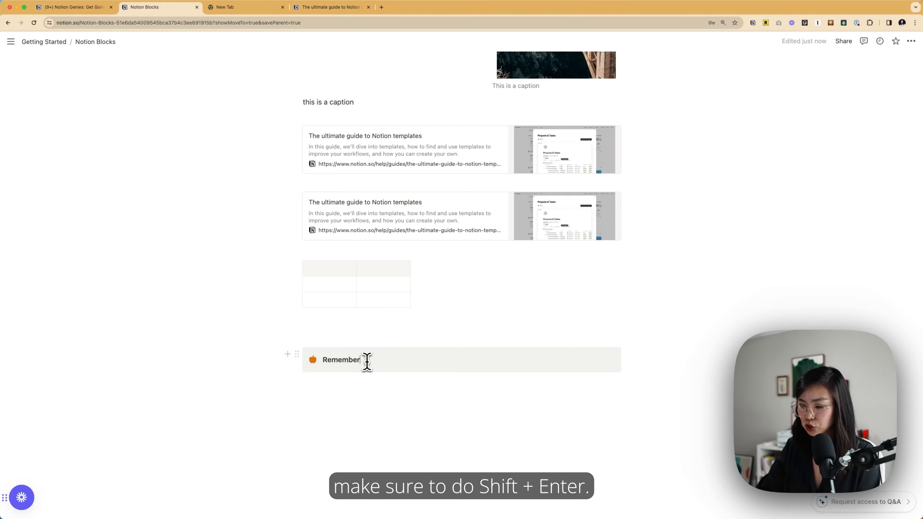
key("shift+Return")
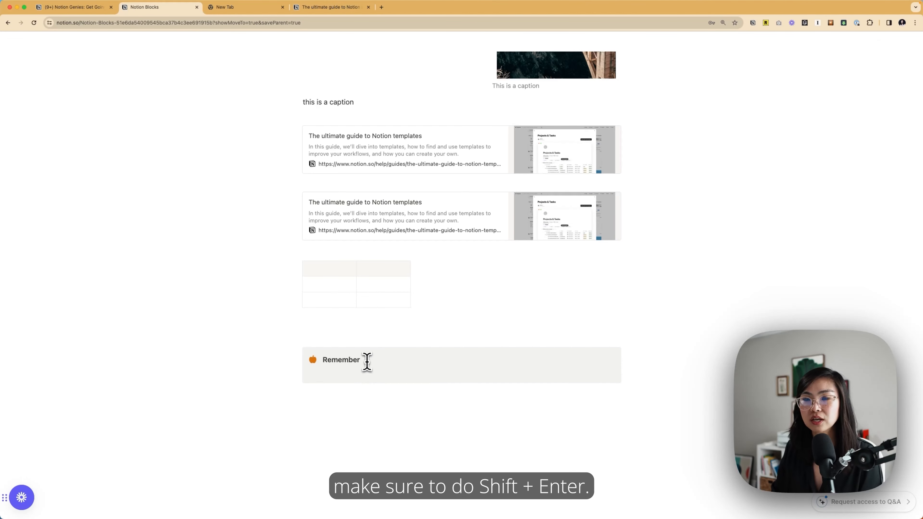
key("shift+Return")
key("shift+Return")
key("Up")
key("Up")
key("Up")
key("Up")
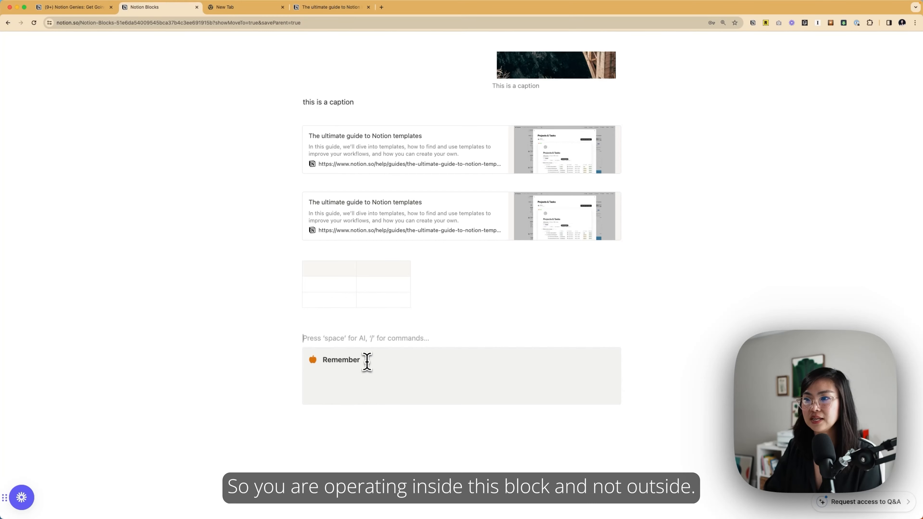
left_click(360, 385)
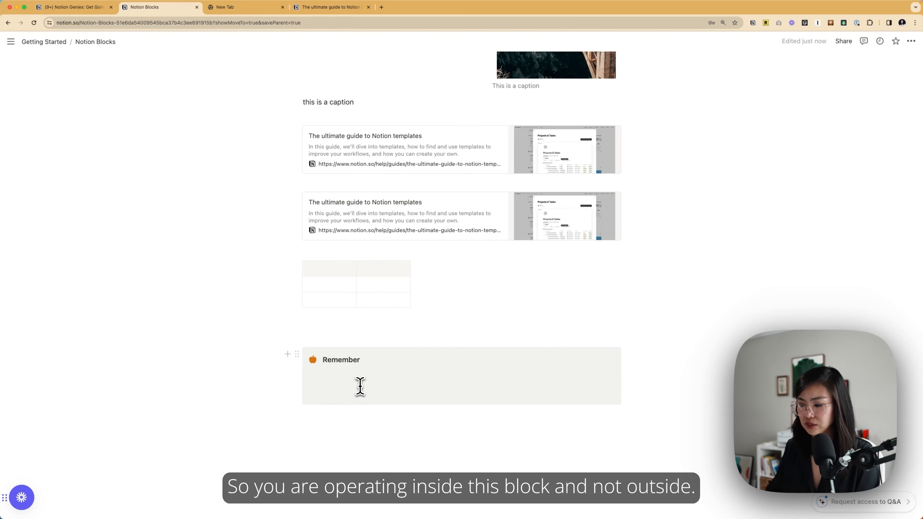
key("BackSpace")
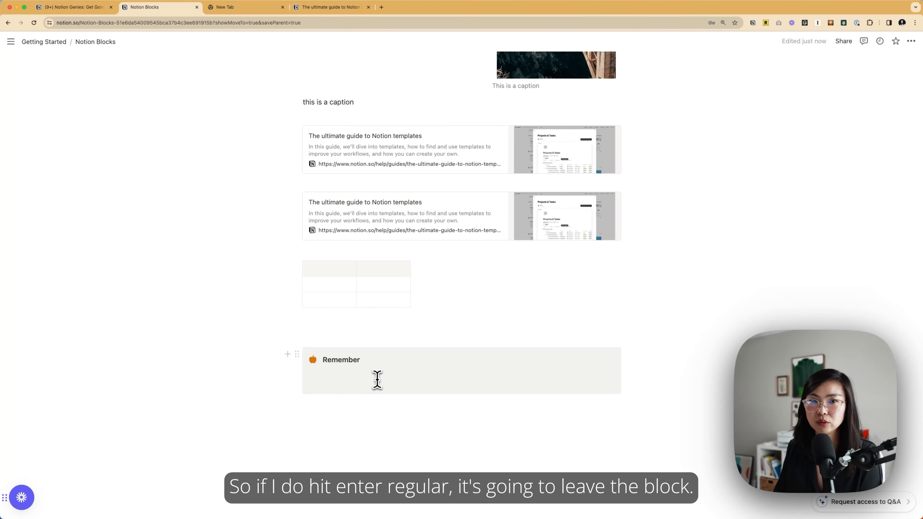
Insert a code block below the callout, leaving an empty line between them, and fill it with "dkfsldjfsldkfjlsjflaj"
type("/")
key("Down")
key("Down")
key("Down")
key("Down")
key("Down")
key("Down")
key("Down")
key("Down")
key("Down")
key("Down")
key("Down")
key("Down")
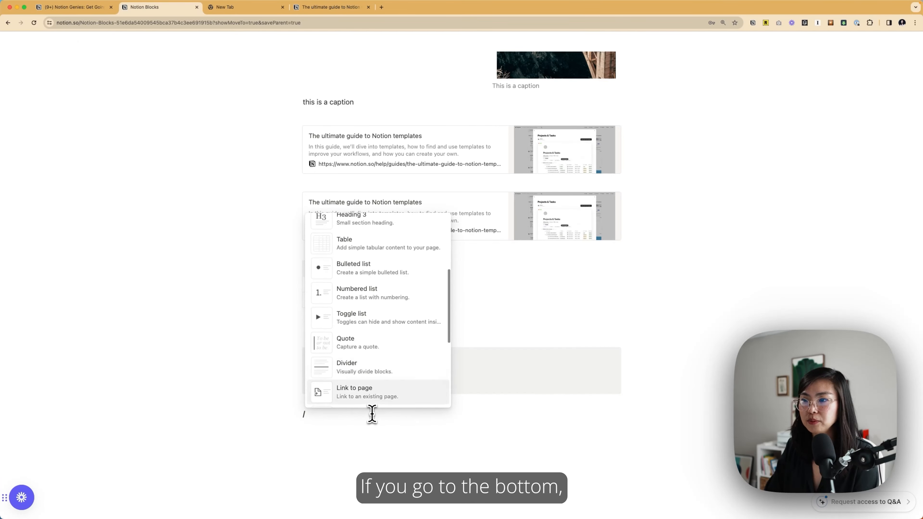
key("Down")
key("Down")
key("Down")
key("Down")
key("Down")
key("Down")
key("Down")
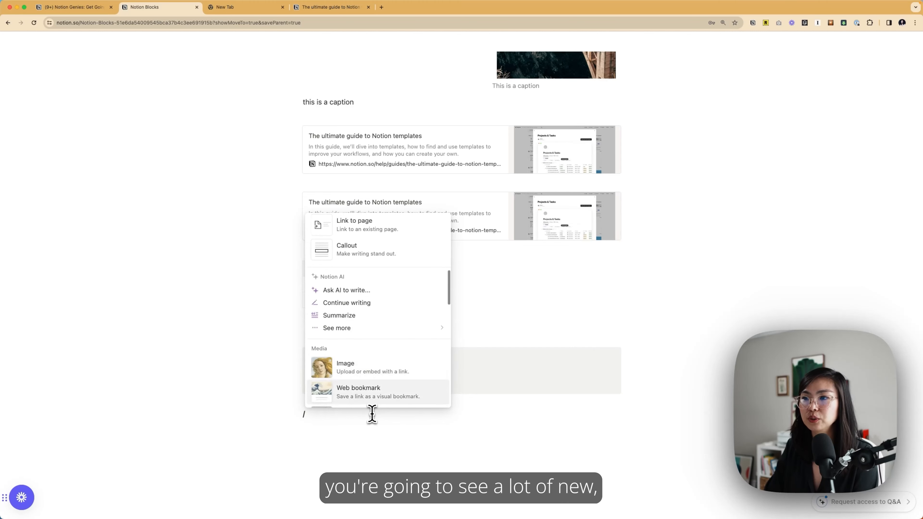
key("Down")
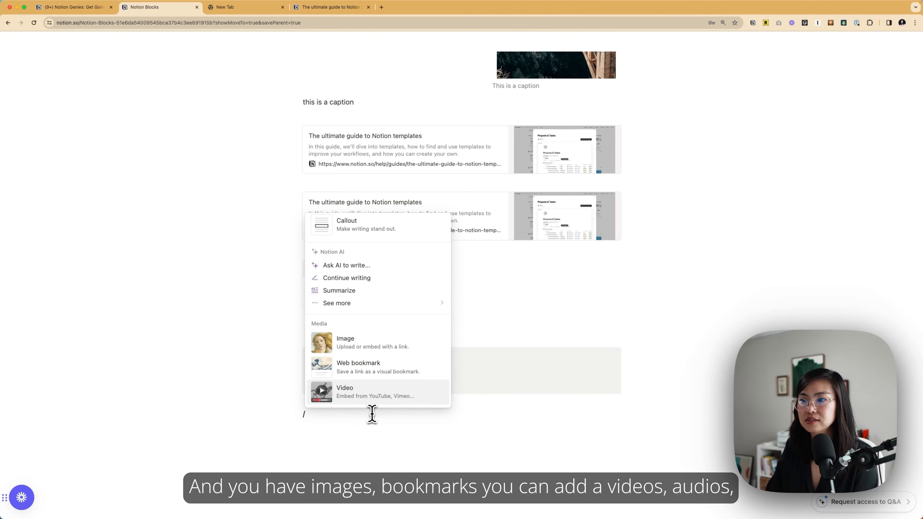
key("Down")
key("Down")
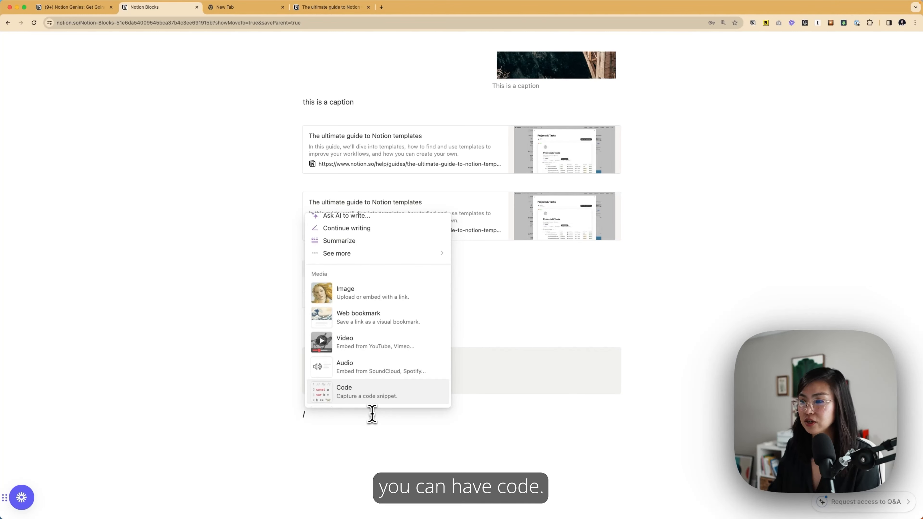
key("Return")
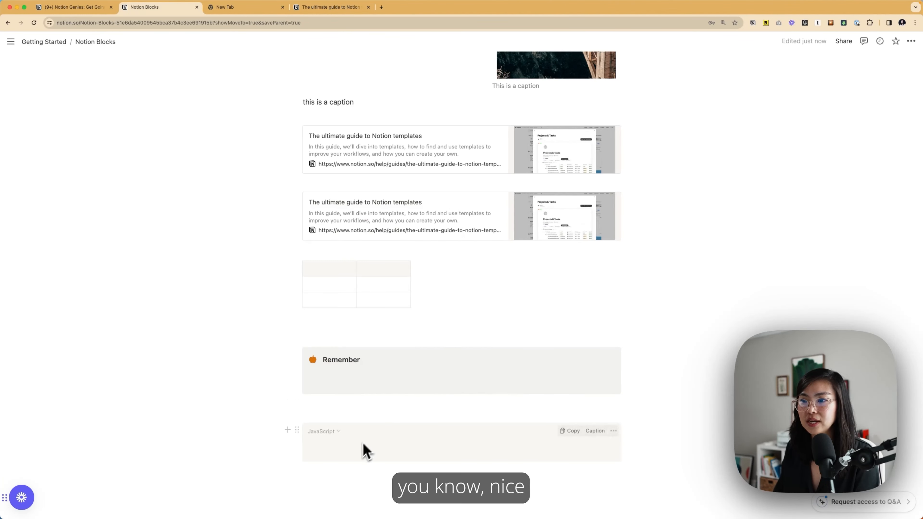
type("dkfsldjfsldkfjlsjflaj")
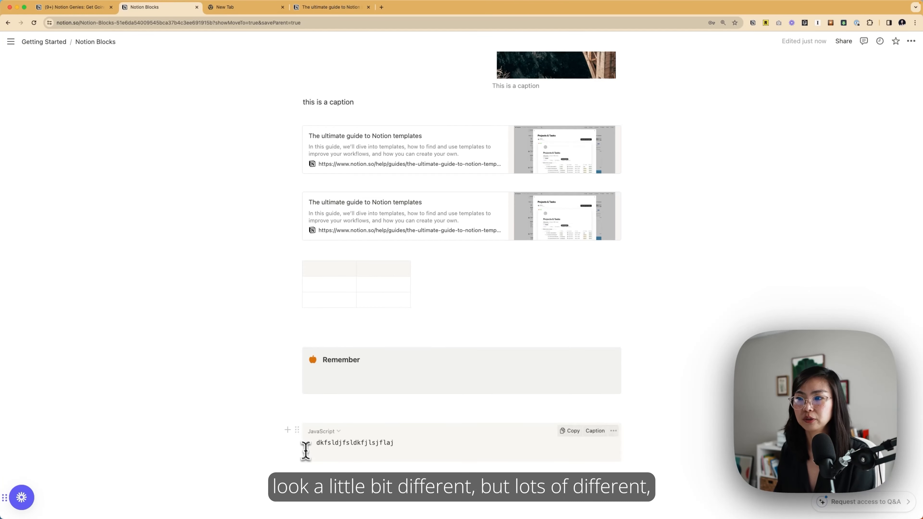
Browse the available block types and insert a Google Maps embed below the code block, leaving its link empty
left_click(321, 491)
scroll(321, 491, "down", 3)
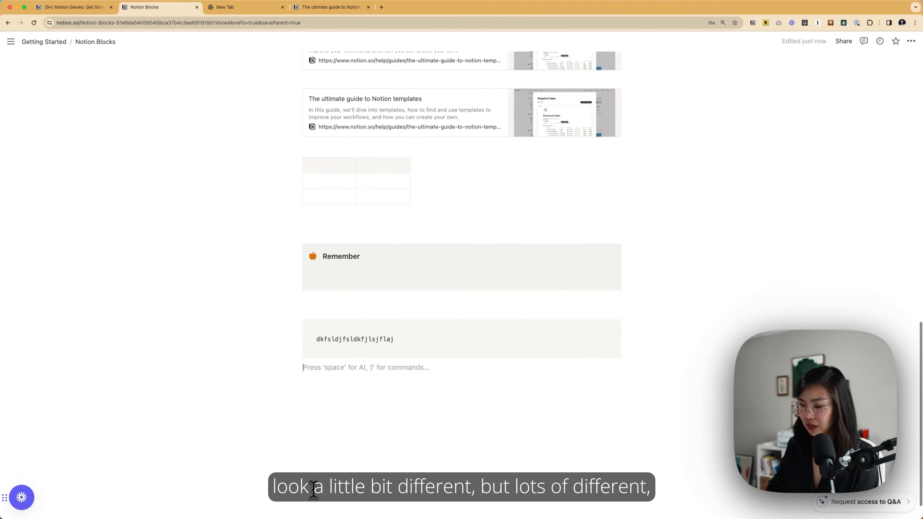
type("/")
key("Down")
key("Down")
key("Down")
key("Down")
key("Down")
key("Down")
key("Down")
key("Down")
key("Down")
key("Down")
key("Down")
key("Down")
key("Down")
key("Down")
key("Down")
key("Down")
key("Down")
key("Down")
key("Down")
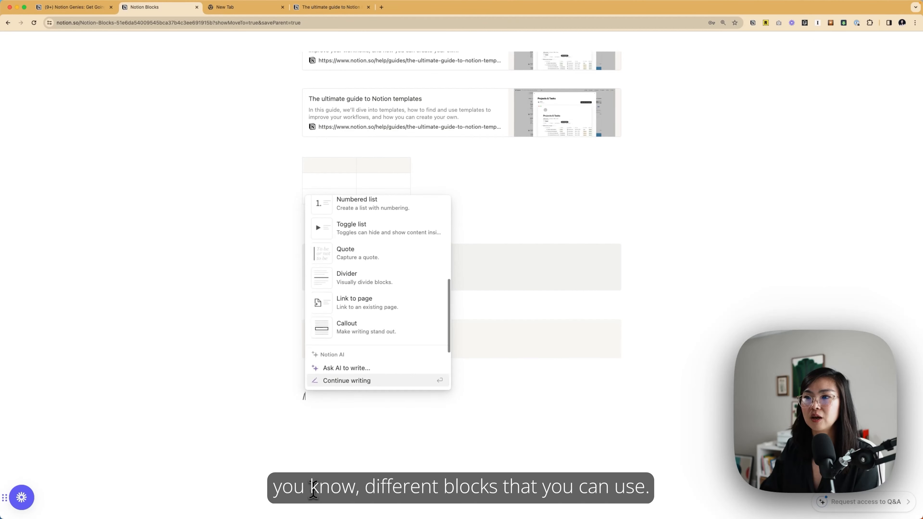
key("Down")
key("Down")
key("Down")
key("Down")
key("Down")
key("Down")
key("Down")
key("Down")
key("Down")
key("Down")
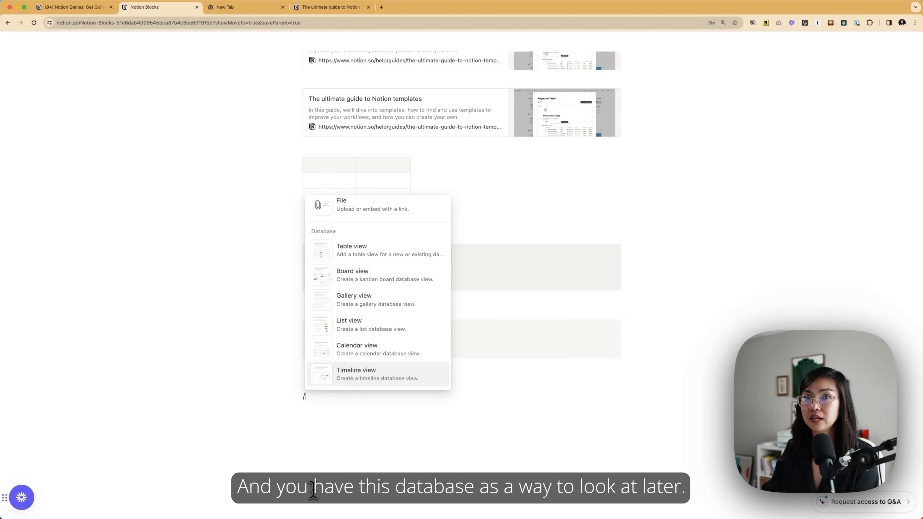
key("Down")
key("Down")
key("Down")
key("Down")
key("Down")
key("Down")
key("Down")
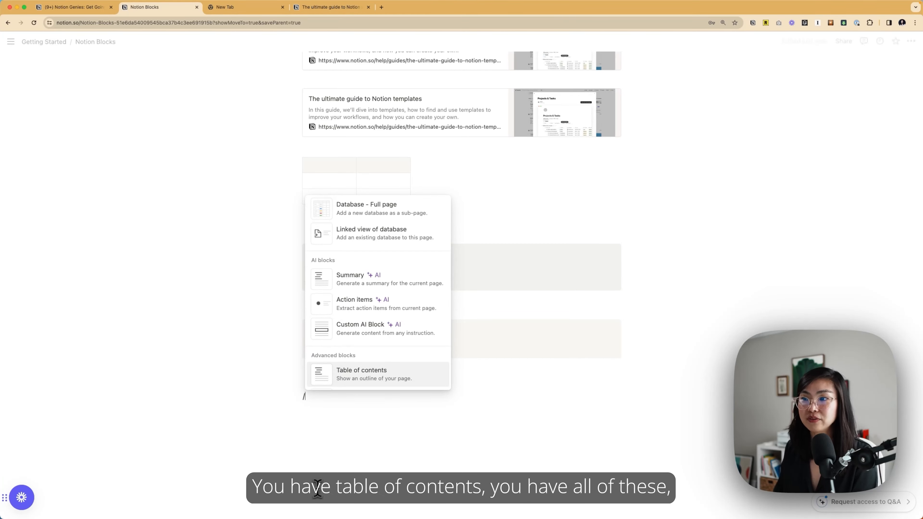
scroll(373, 298, "down", 1)
scroll(374, 298, "down", 4)
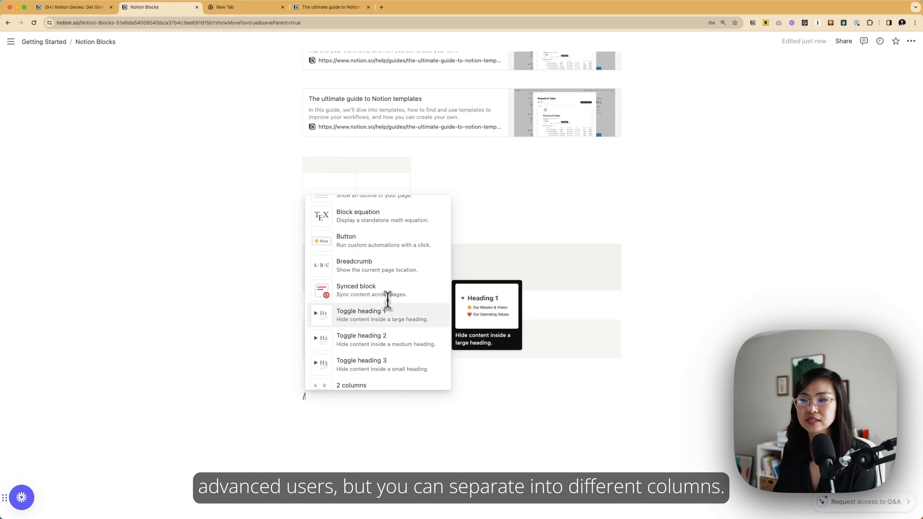
scroll(386, 325, "down", 3)
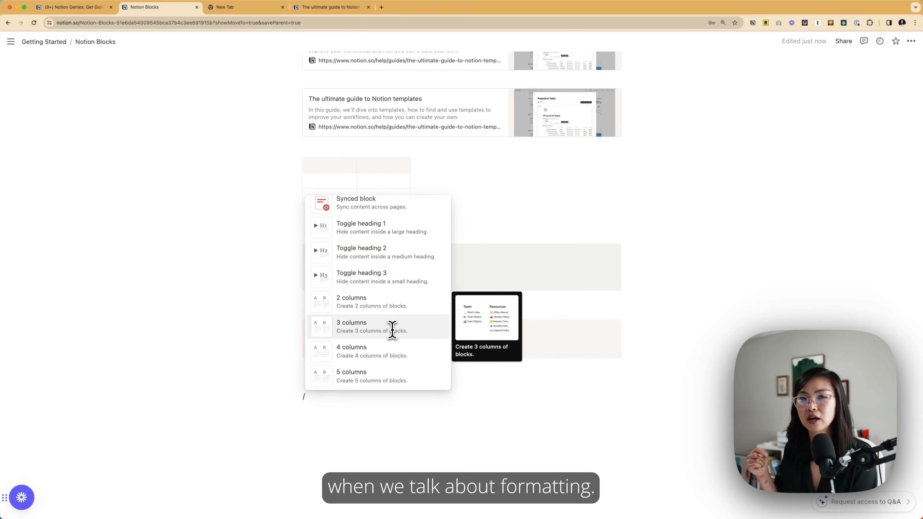
scroll(391, 331, "down", 5)
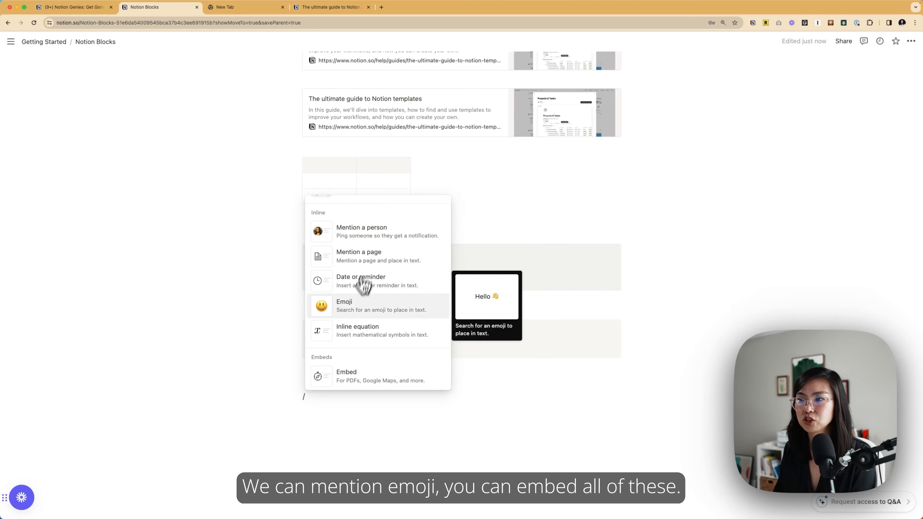
scroll(395, 314, "down", 4)
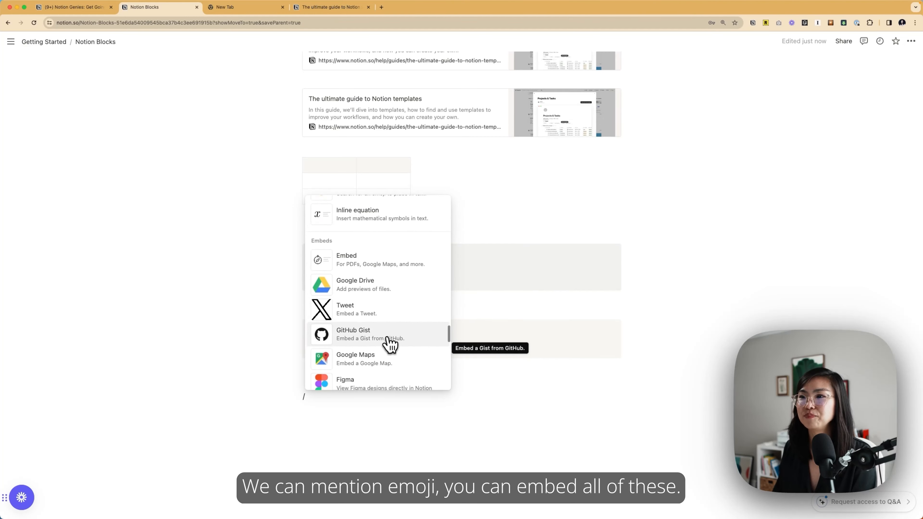
scroll(383, 392, "down", 5)
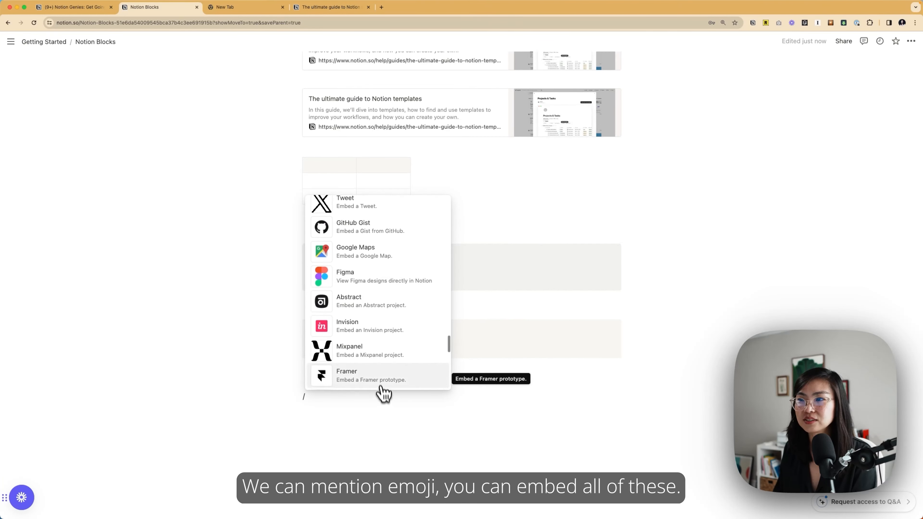
left_click(369, 246)
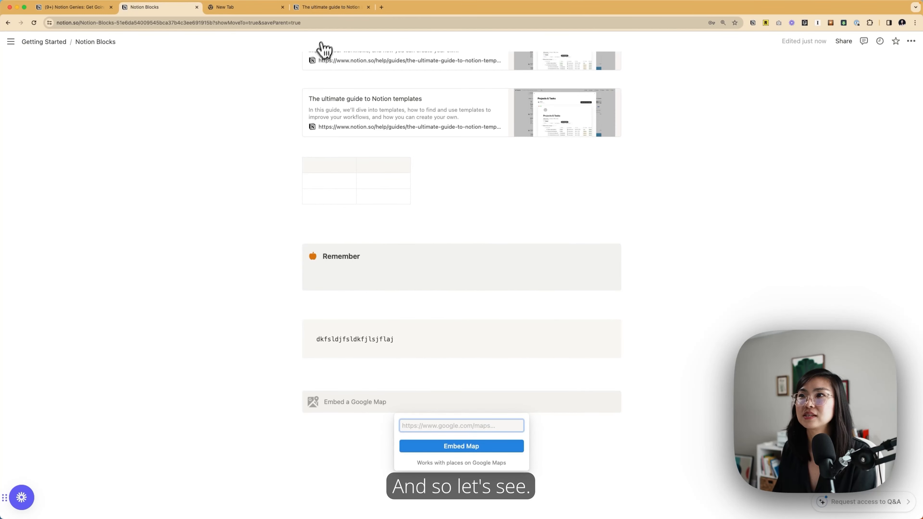
left_click(354, 441)
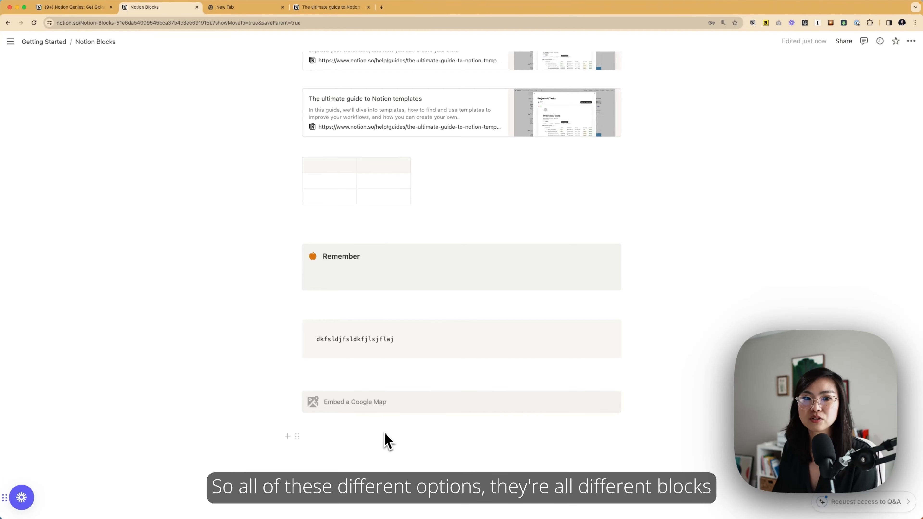
scroll(389, 428, "up", 15)
scroll(396, 430, "up", 1)
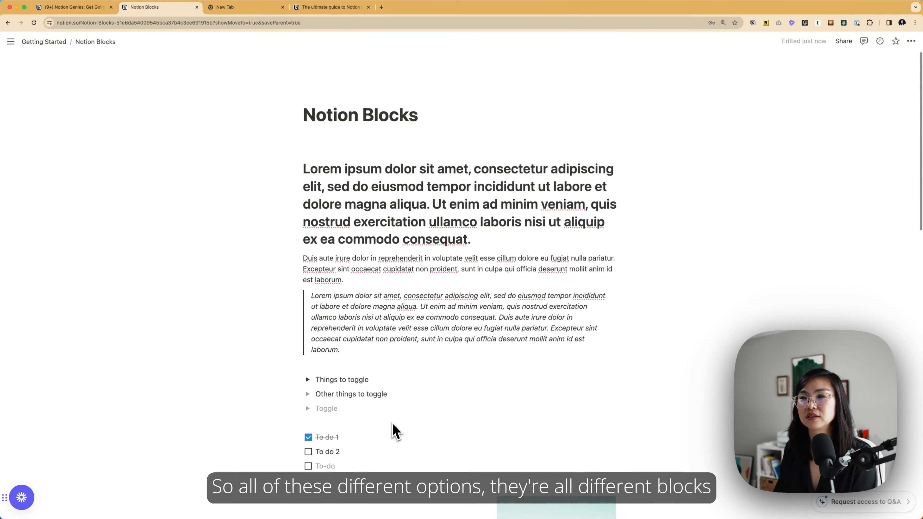